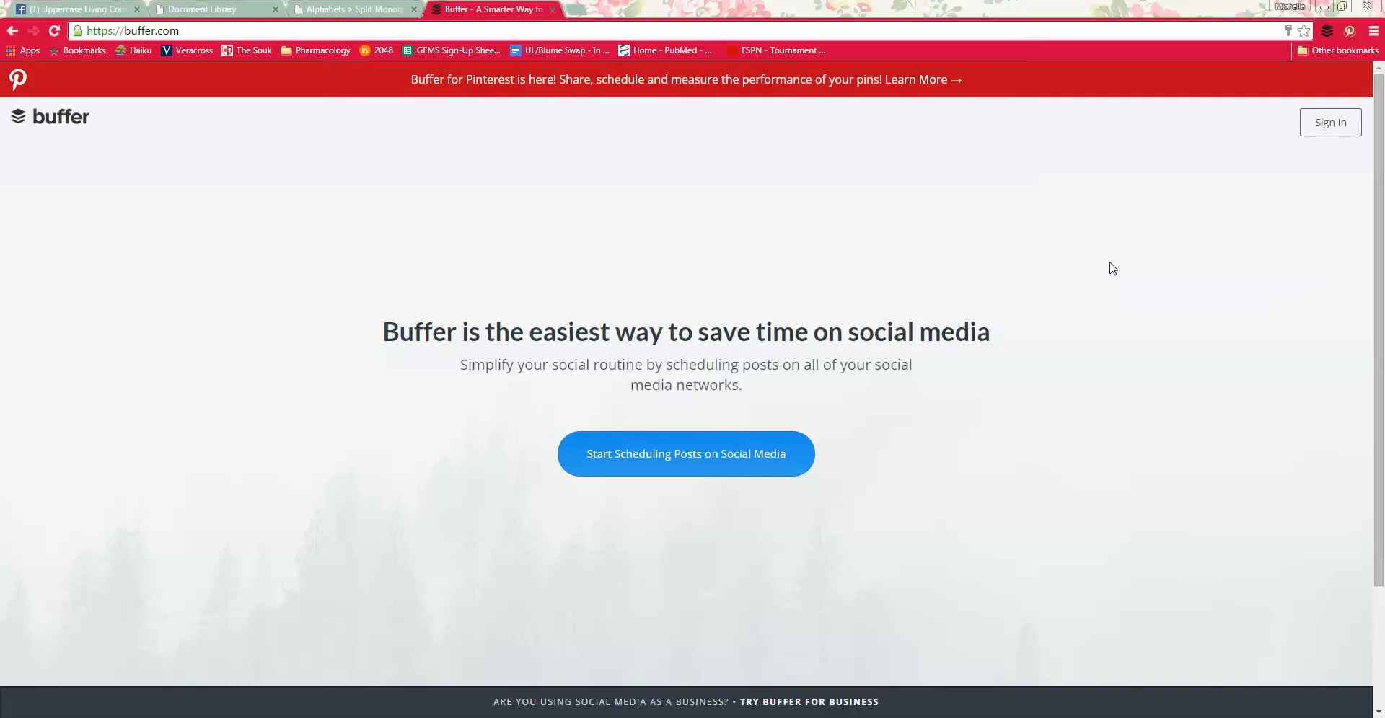
# Step: Sign in to the Buffer account with the saved e-mail and password
pyautogui.click(1331, 122)
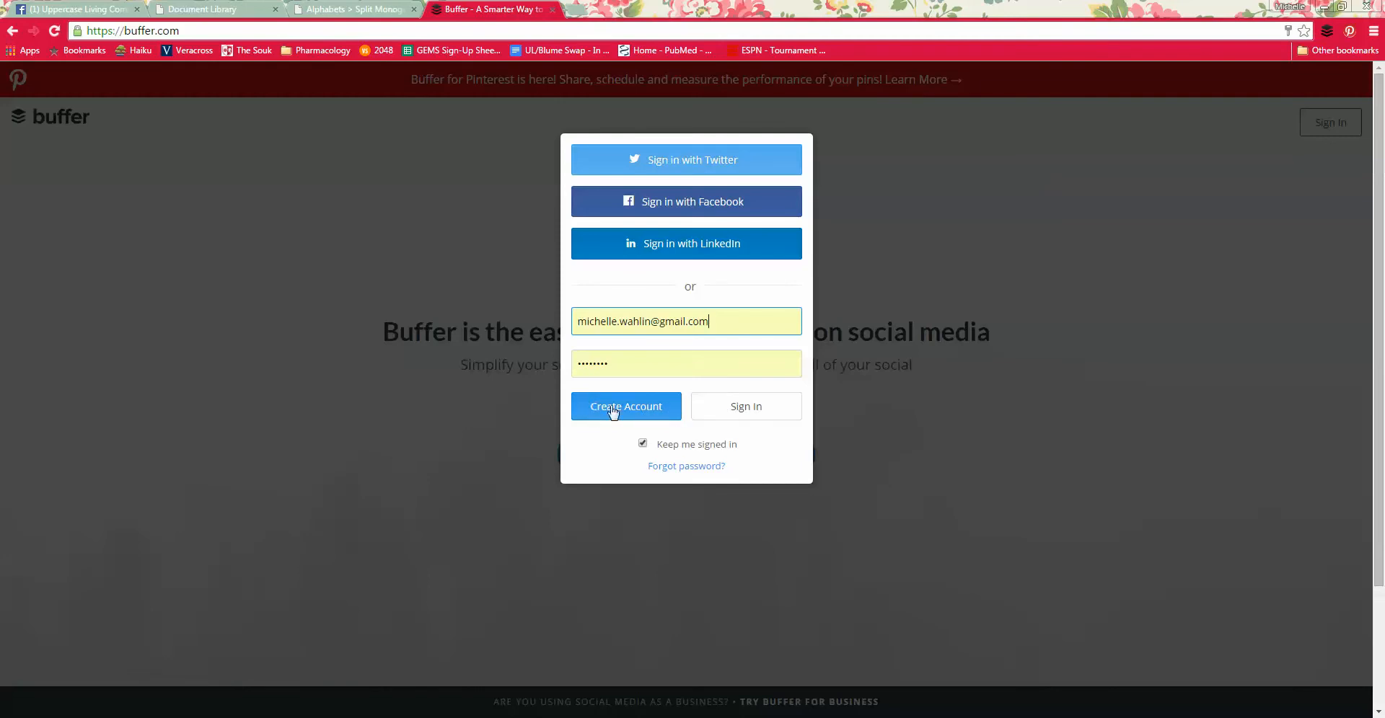
pyautogui.click(746, 408)
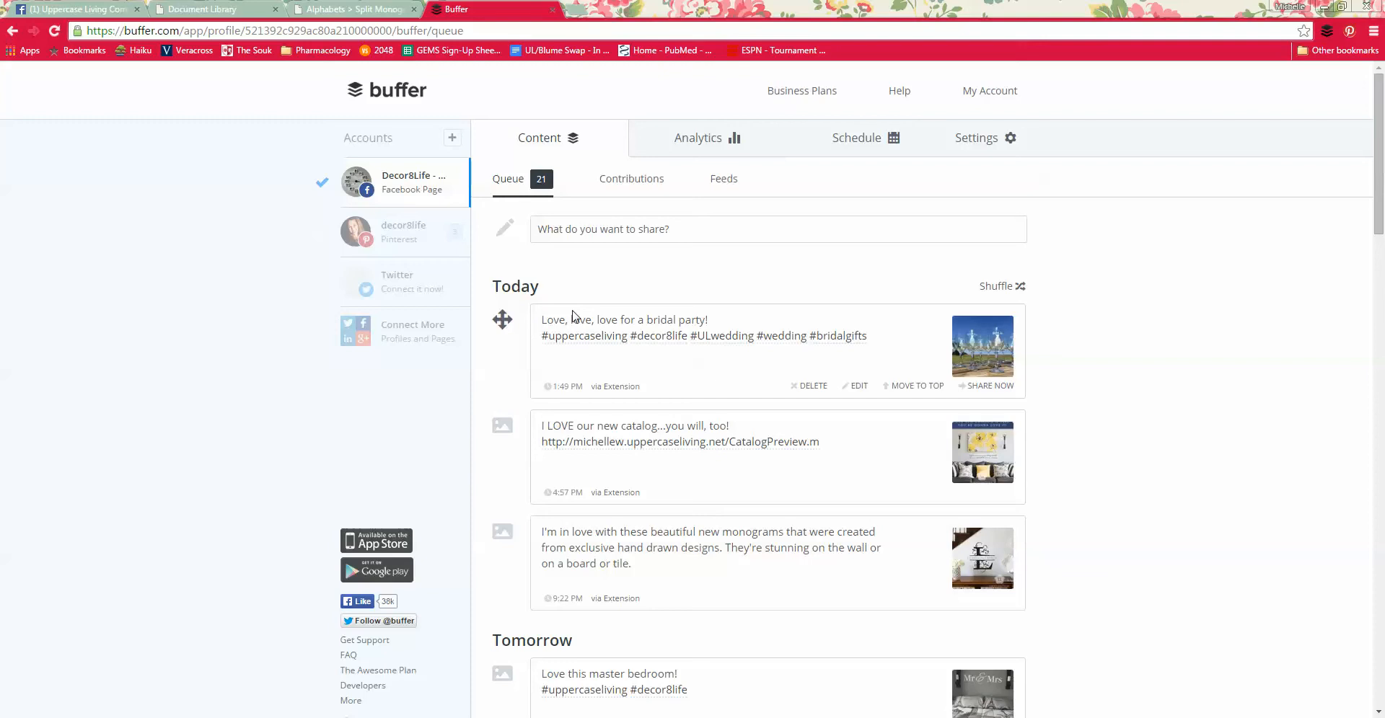
# Step: View the posting schedules of the Facebook page and the decor8life Pinterest account, ending on the Facebook page
pyautogui.click(858, 141)
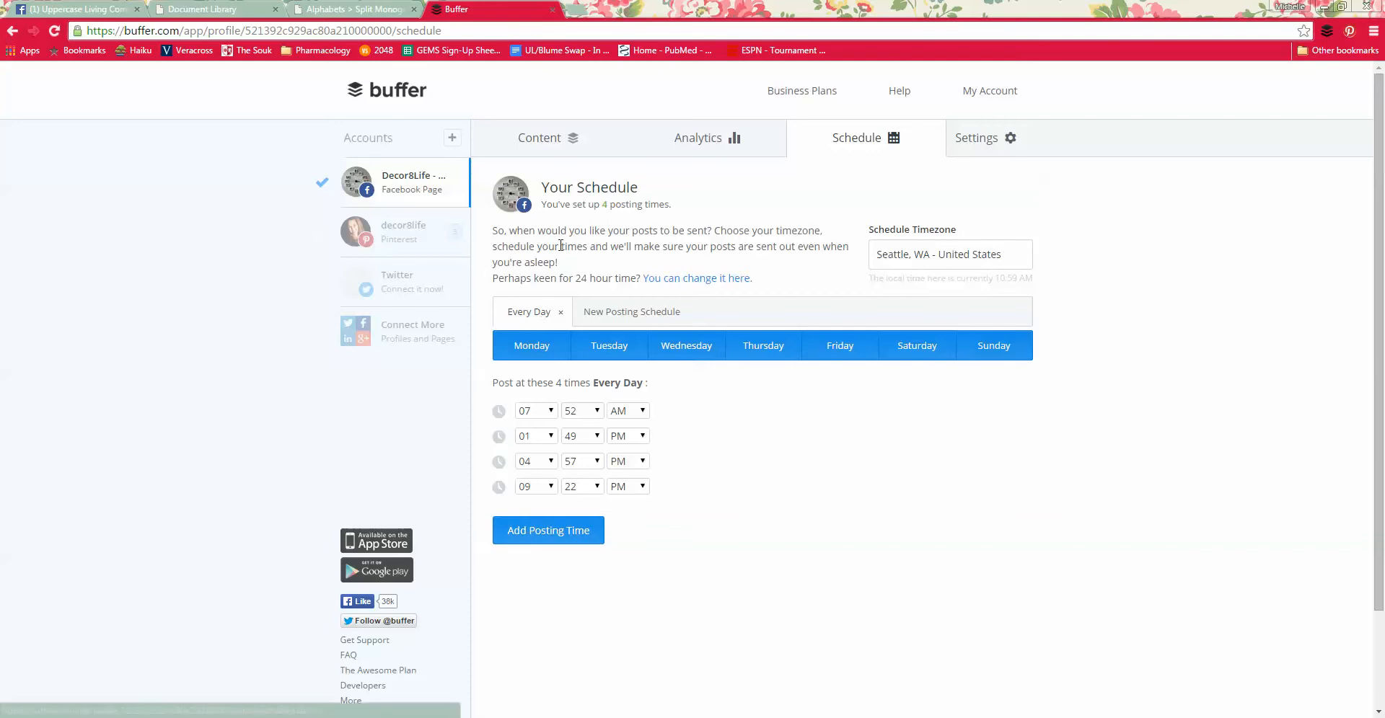
pyautogui.click(404, 232)
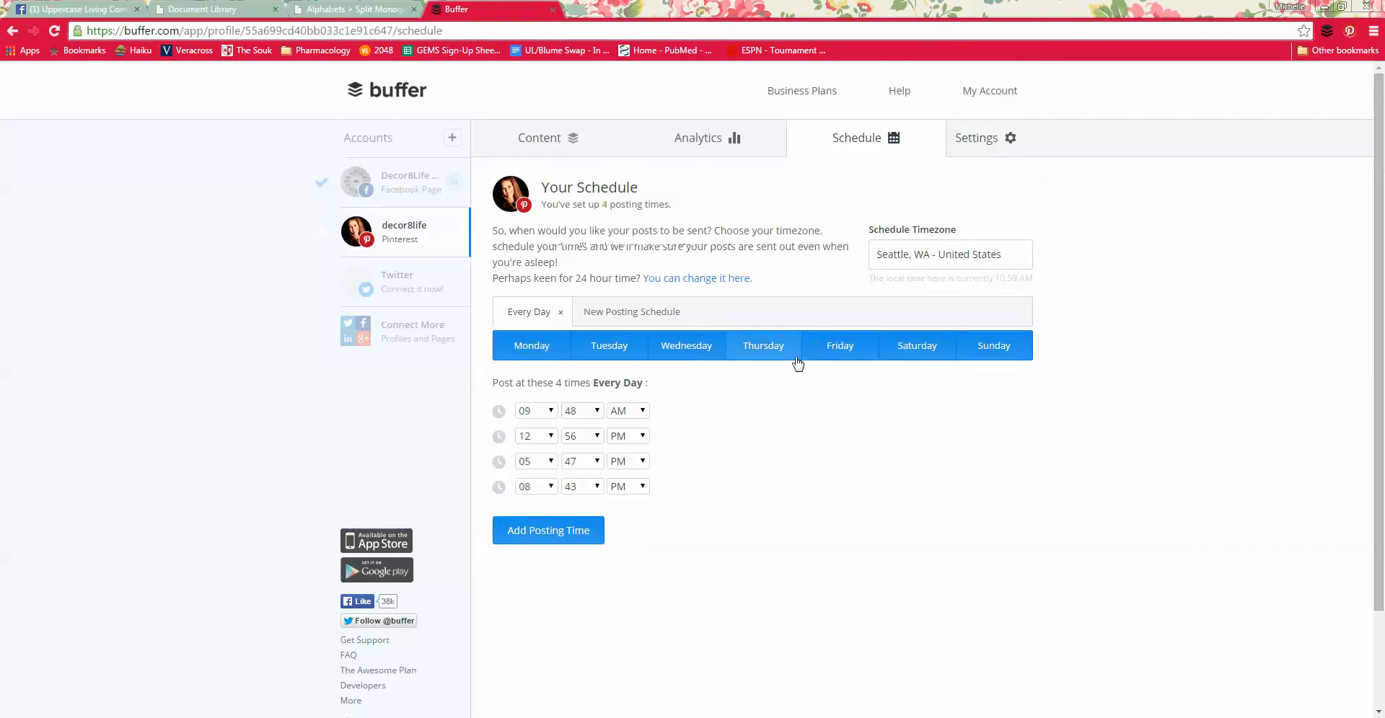
pyautogui.click(424, 186)
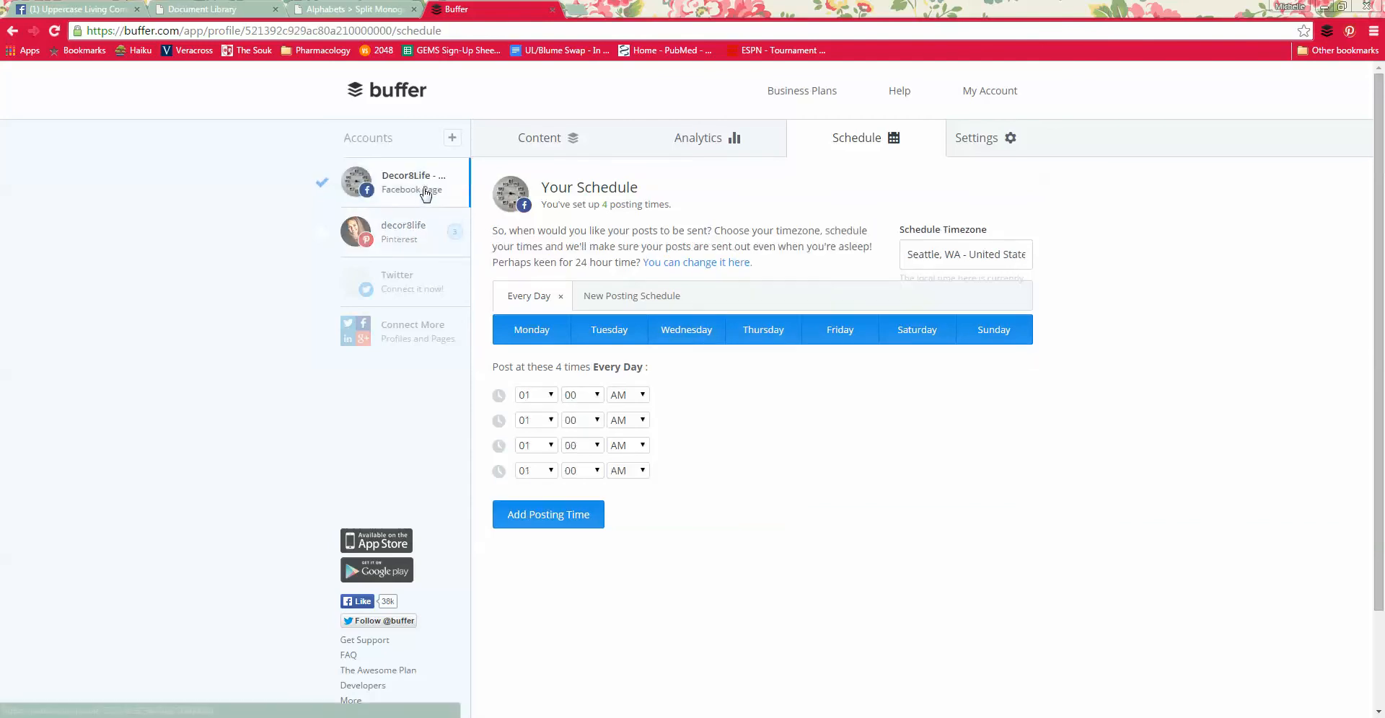
# Step: Return to the Facebook page's content queue and look at the composer for a new post
pyautogui.click(570, 144)
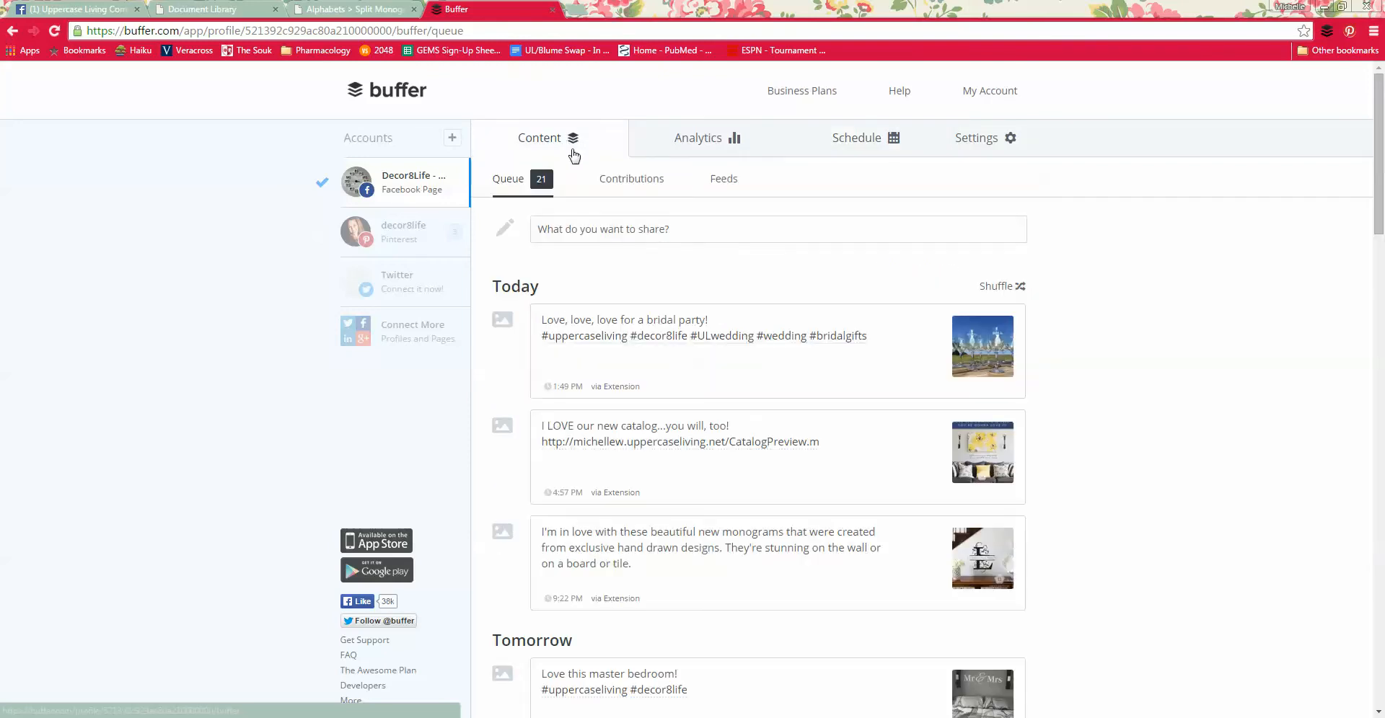
pyautogui.click(592, 228)
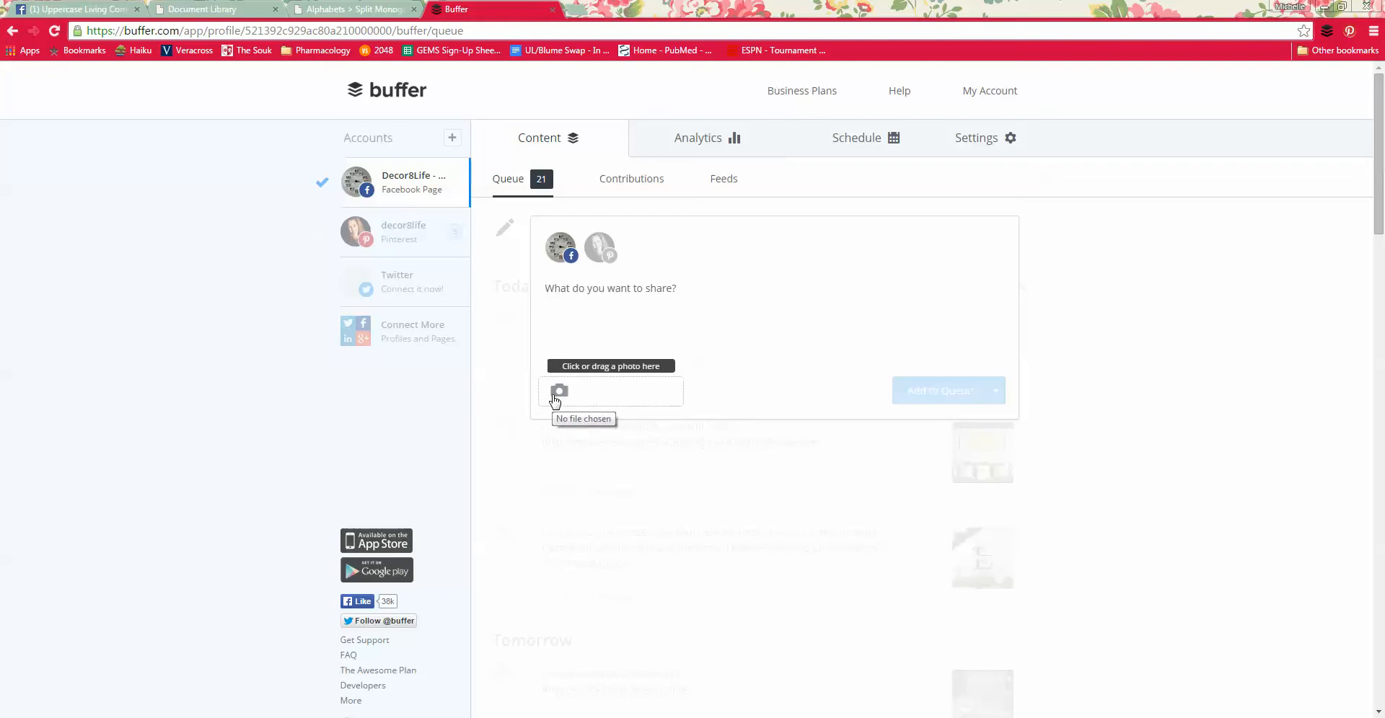
pyautogui.click(1080, 271)
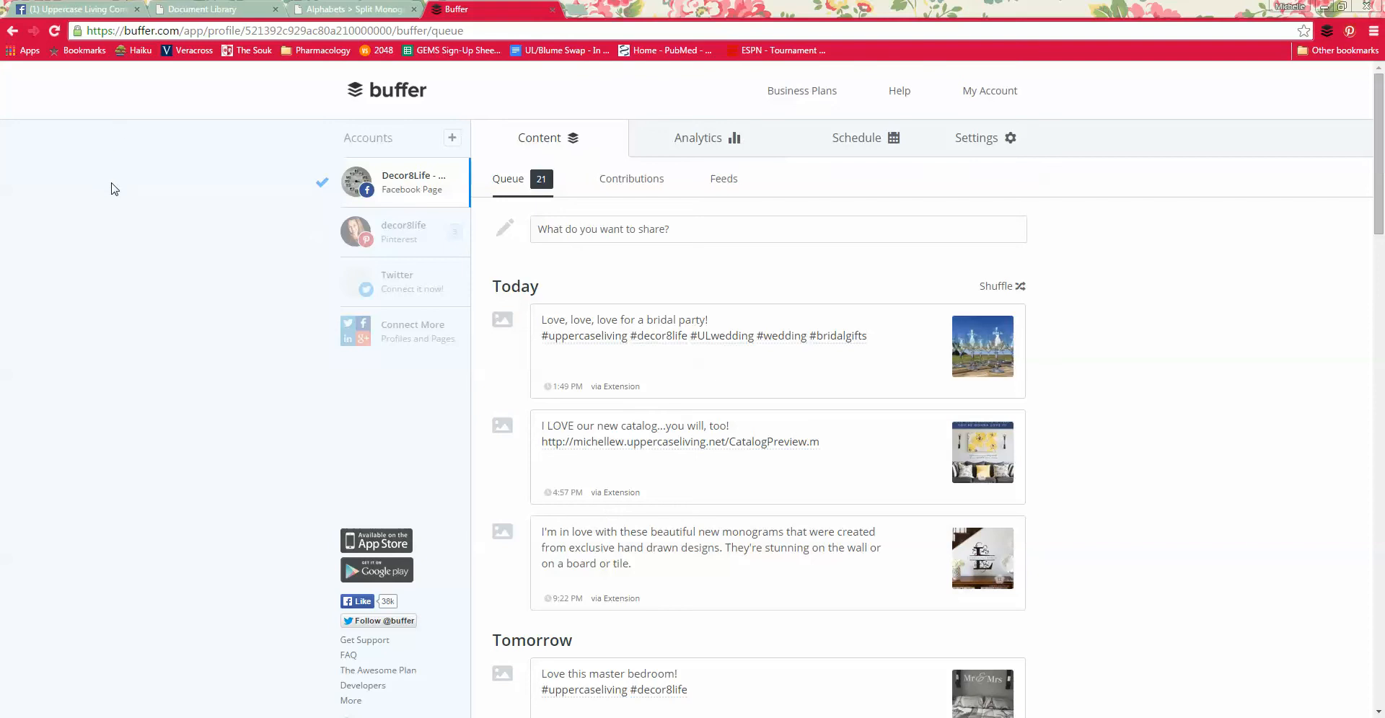
# Step: Switch to the Uppercase Living Community Connection group on Facebook and send the "Broken Crayons Still Color" photo to Buffer
pyautogui.click(80, 8)
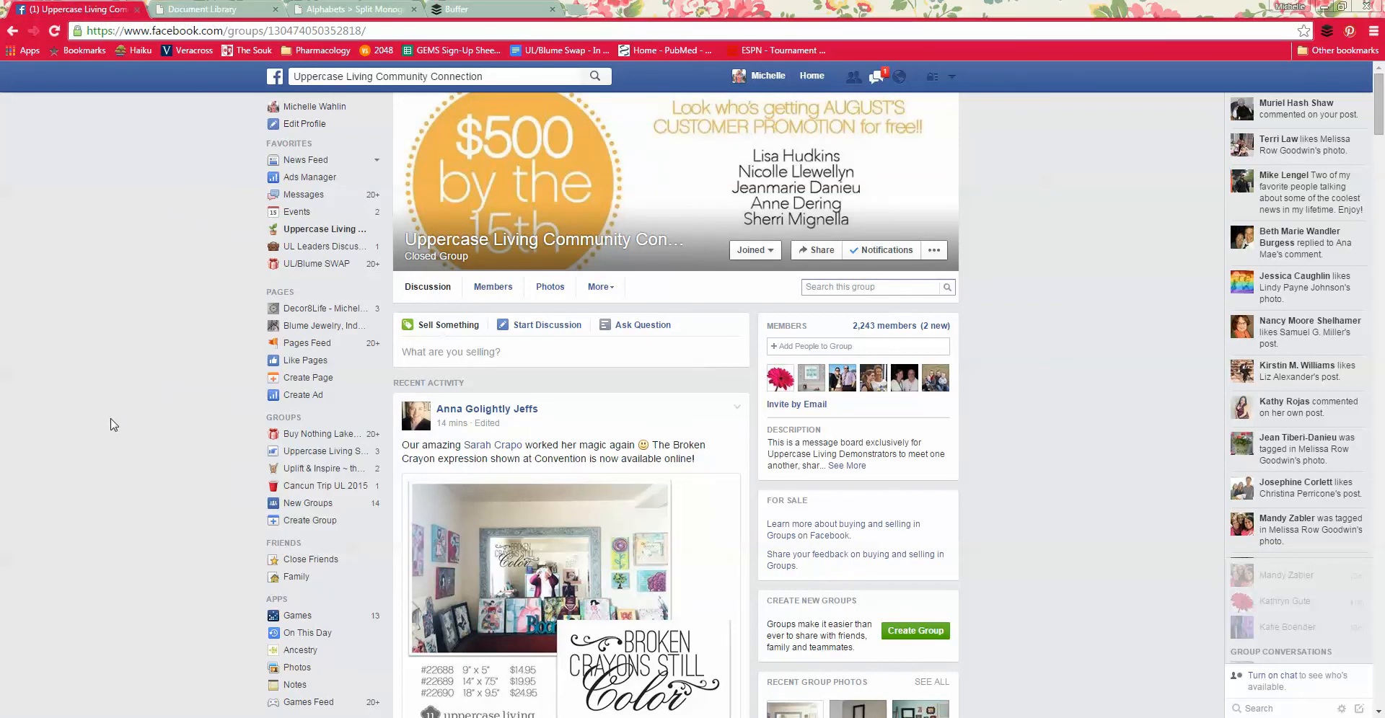
pyautogui.scroll(-3, 180, 425)
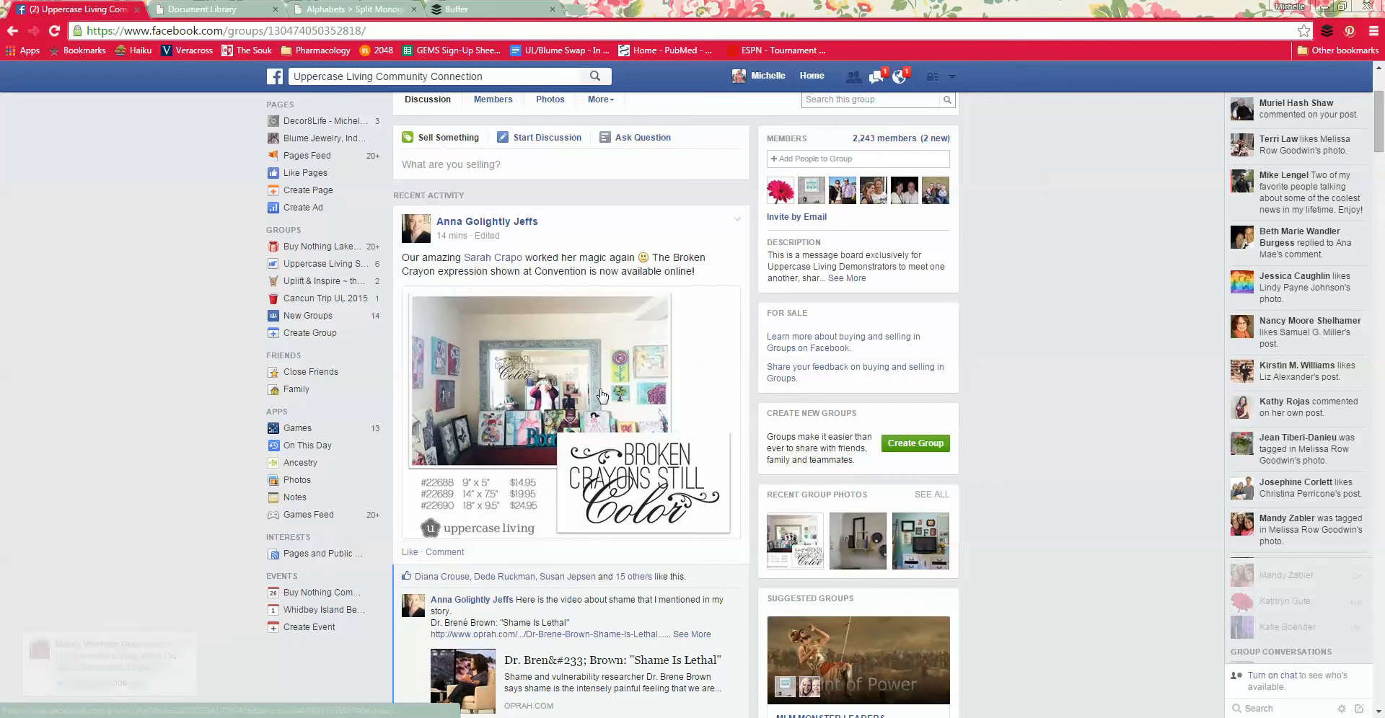
pyautogui.click(509, 385)
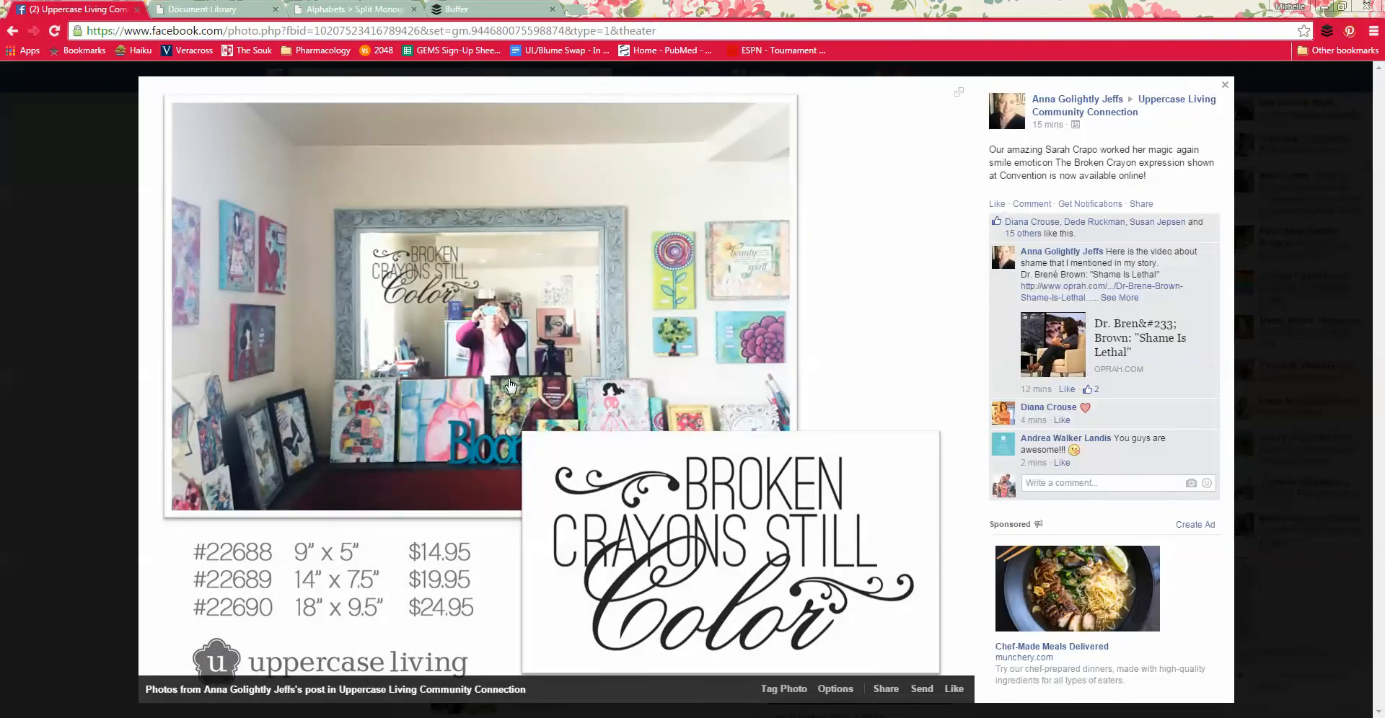
pyautogui.rightClick(509, 385)
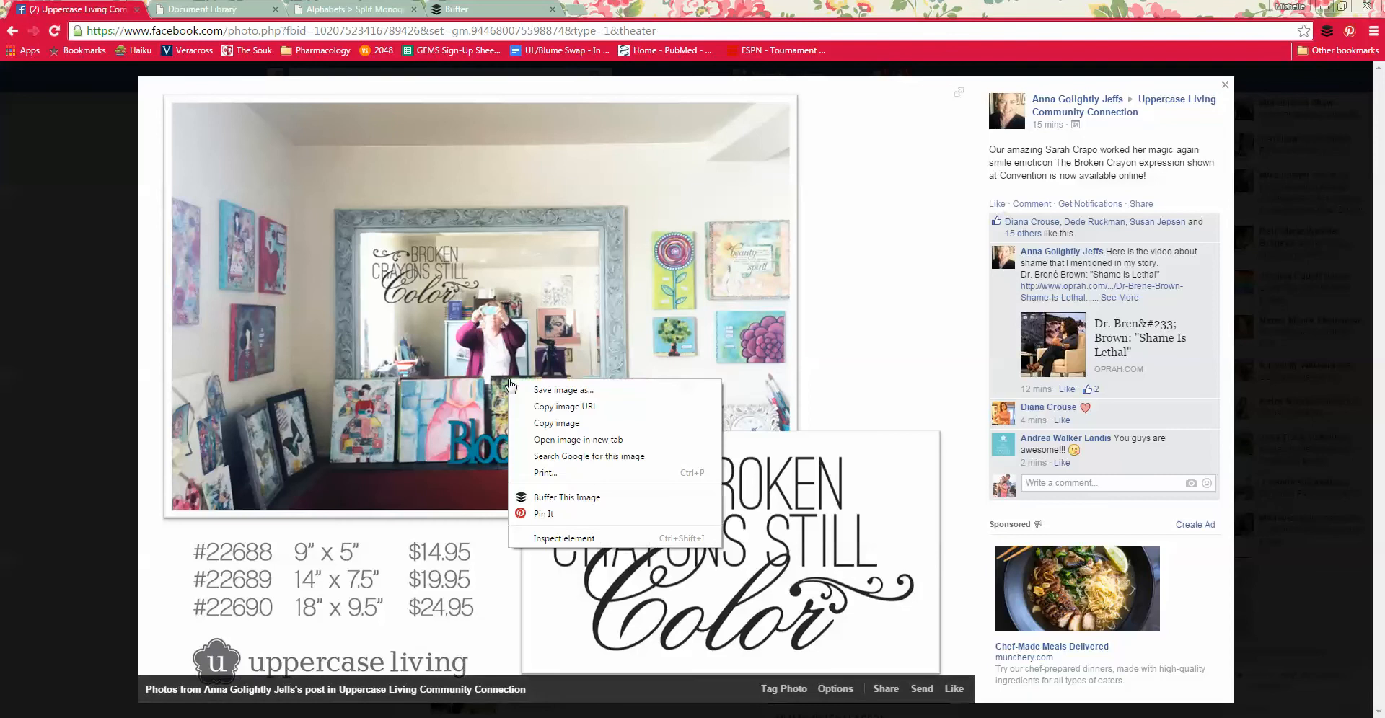
pyautogui.click(543, 498)
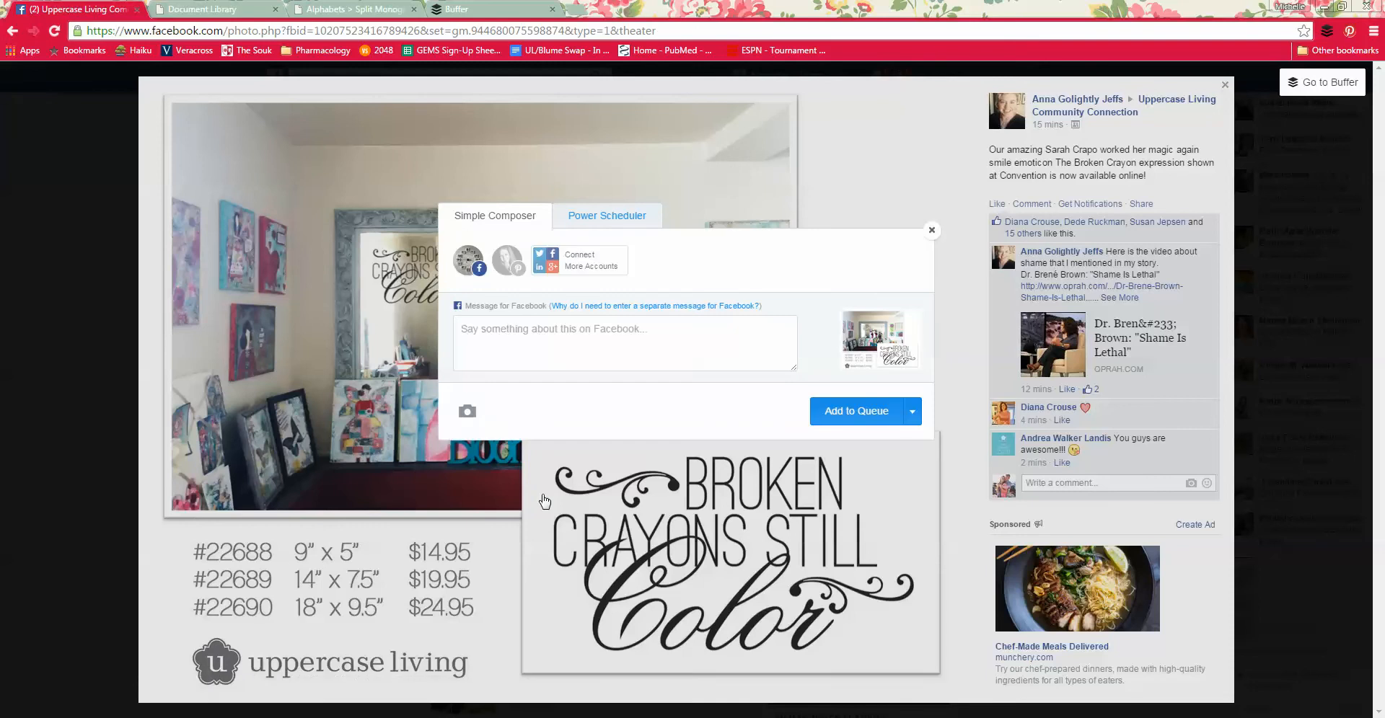
# Step: Include the decor8life Pinterest account in the post and pin it to the Uppercase Living board
pyautogui.click(513, 271)
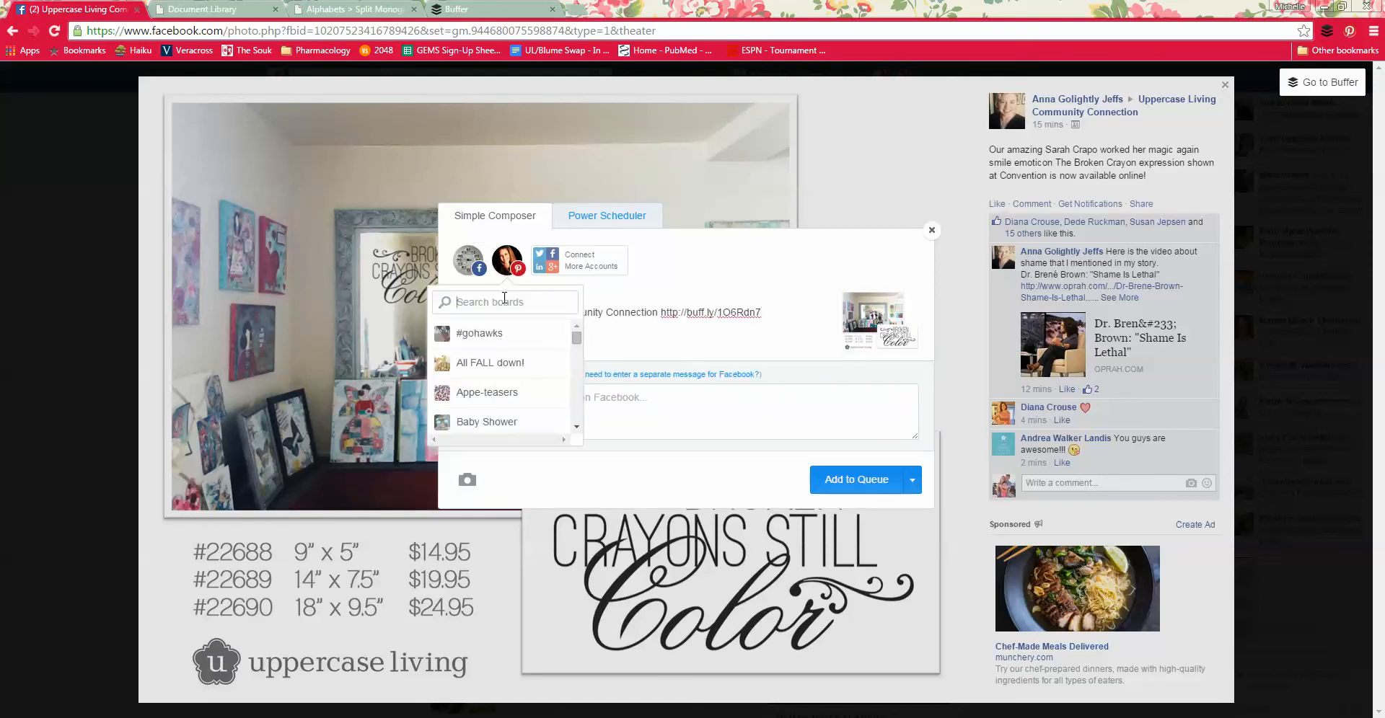
pyautogui.write('uppercase')
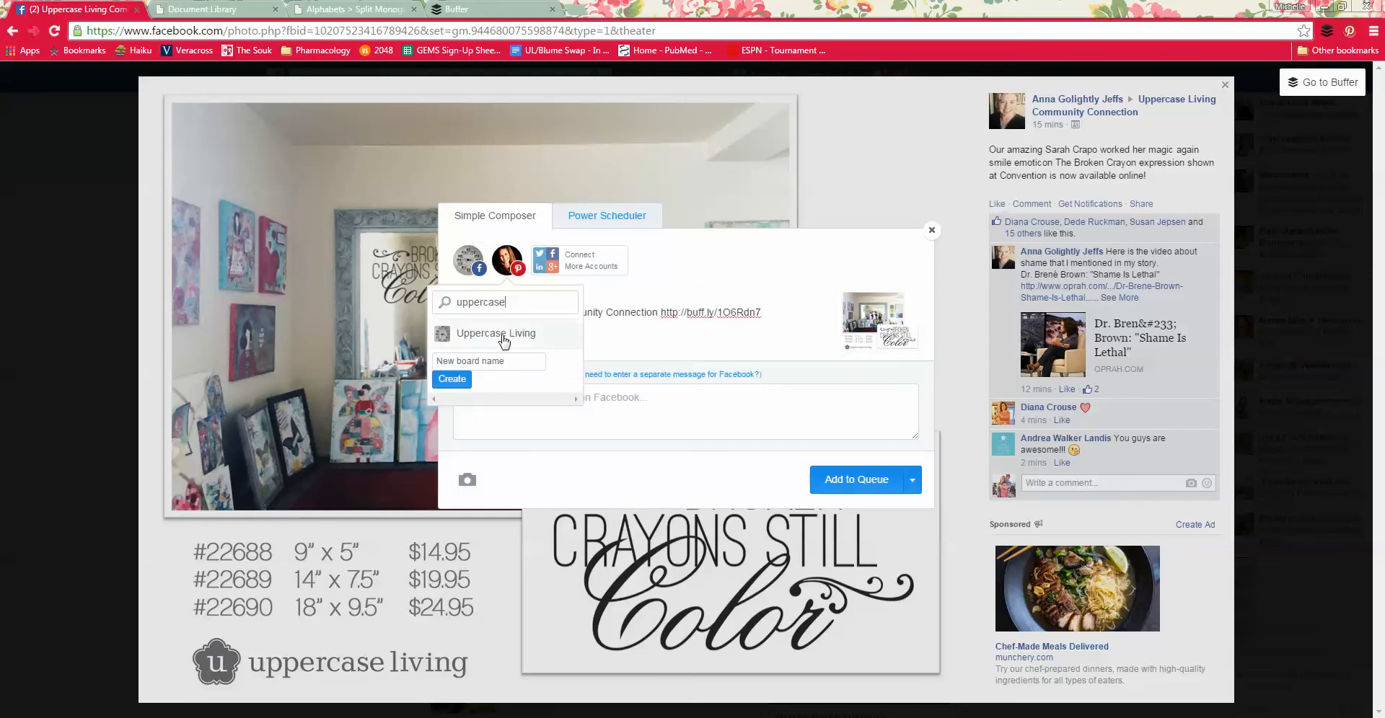
pyautogui.click(504, 339)
# Step: Replace the Pinterest message with "I just love this new expression. So special." and "#uppercaseliving #decor8life" on a second line
pyautogui.tripleClick(543, 316)
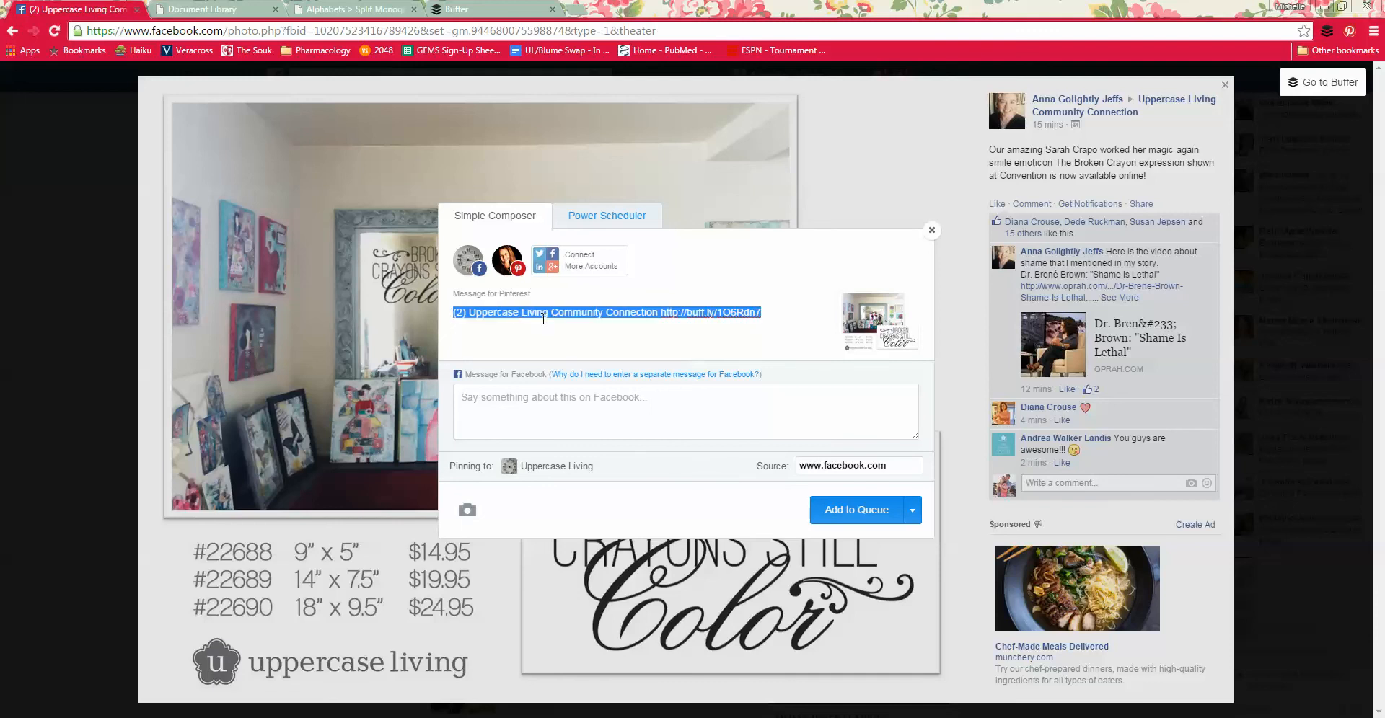
pyautogui.write('I just ')
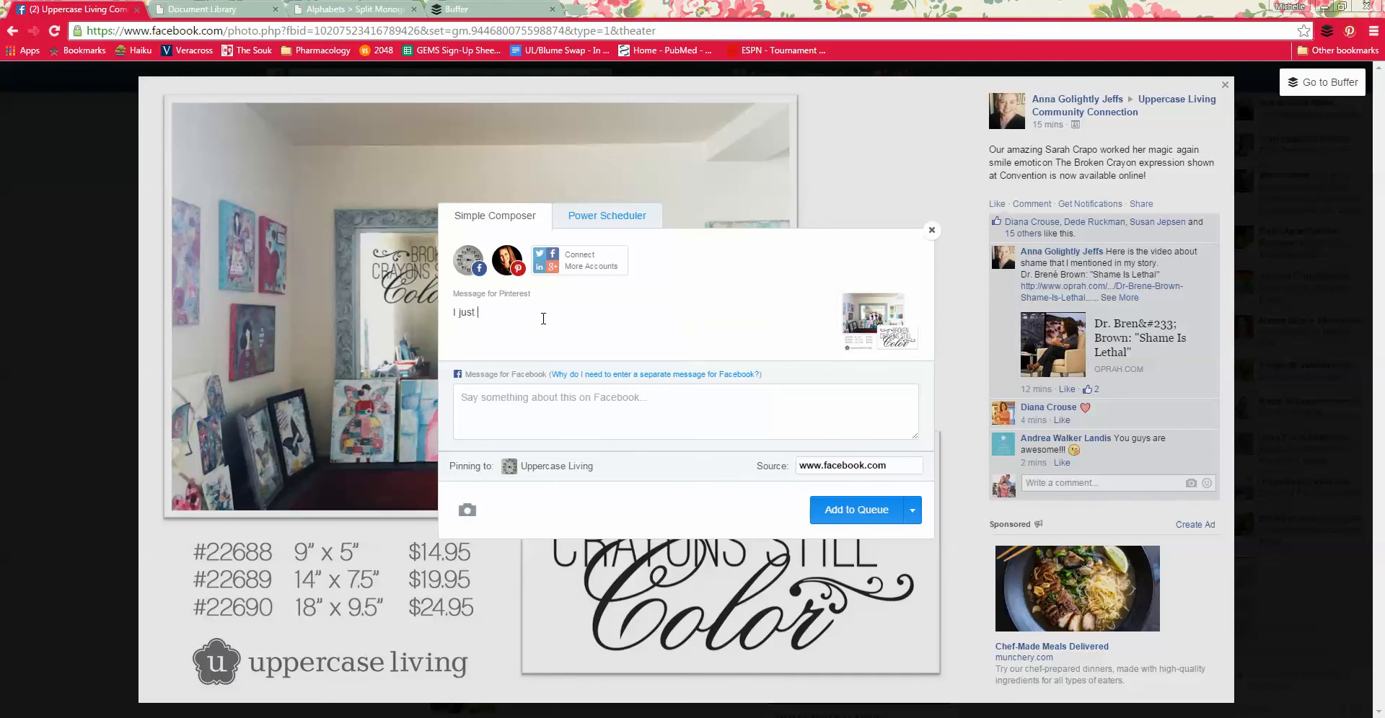
pyautogui.write('love this new expression. So special.')
pyautogui.press('Return')
pyautogui.write('#uppercase')
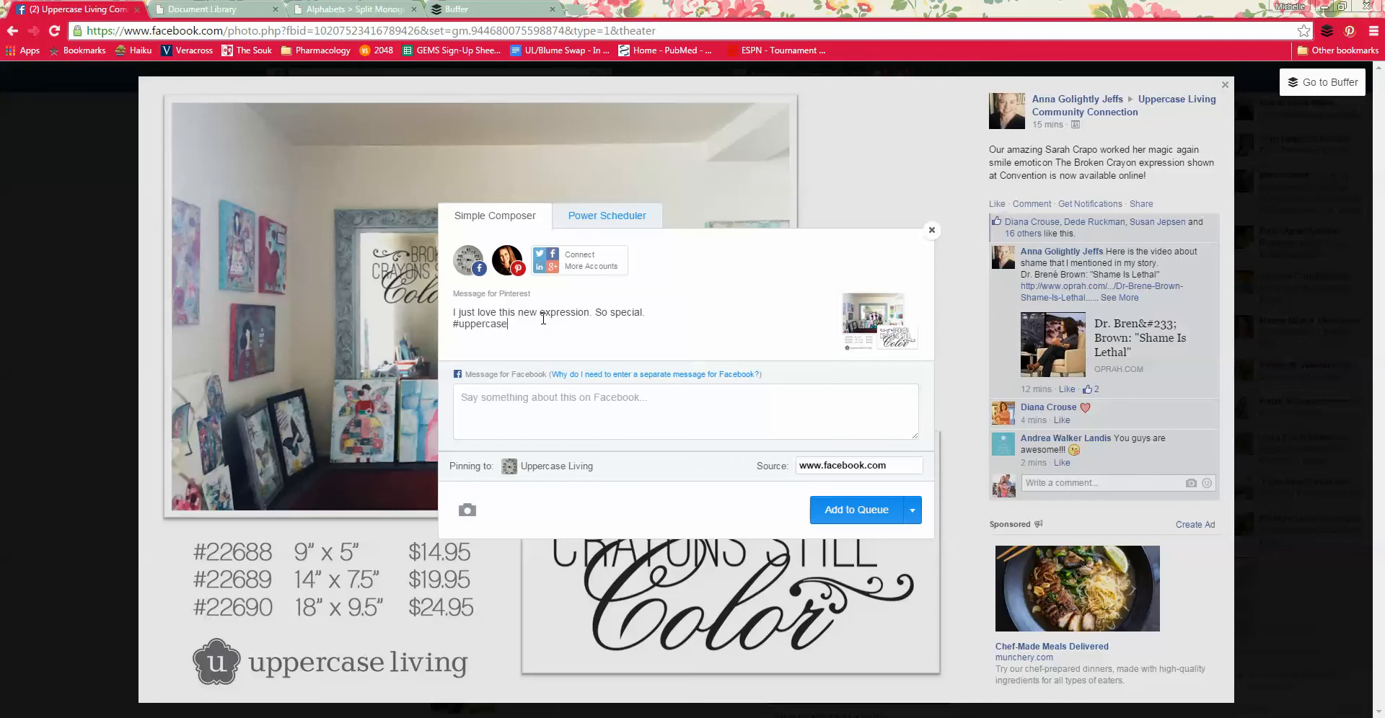
pyautogui.write('living #decor8life')
# Step: Copy the whole Pinterest message into the Facebook message
pyautogui.hotkey('ctrl', 'a')
pyautogui.hotkey('ctrl', 'c')
pyautogui.click(502, 413)
pyautogui.hotkey('ctrl', 'v')
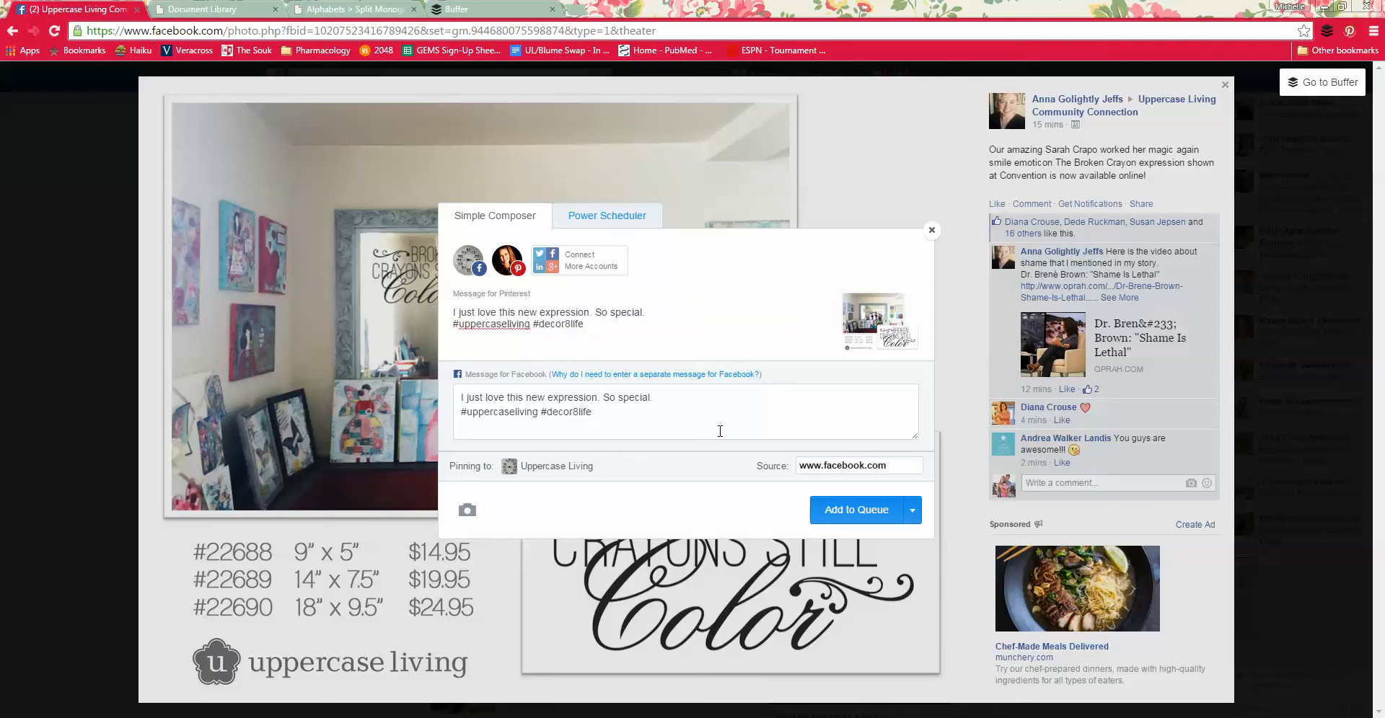
# Step: Clear the pin's source link and look up item 22688 on the Uppercase Living shop site
pyautogui.tripleClick(851, 462)
pyautogui.press('BackSpace')
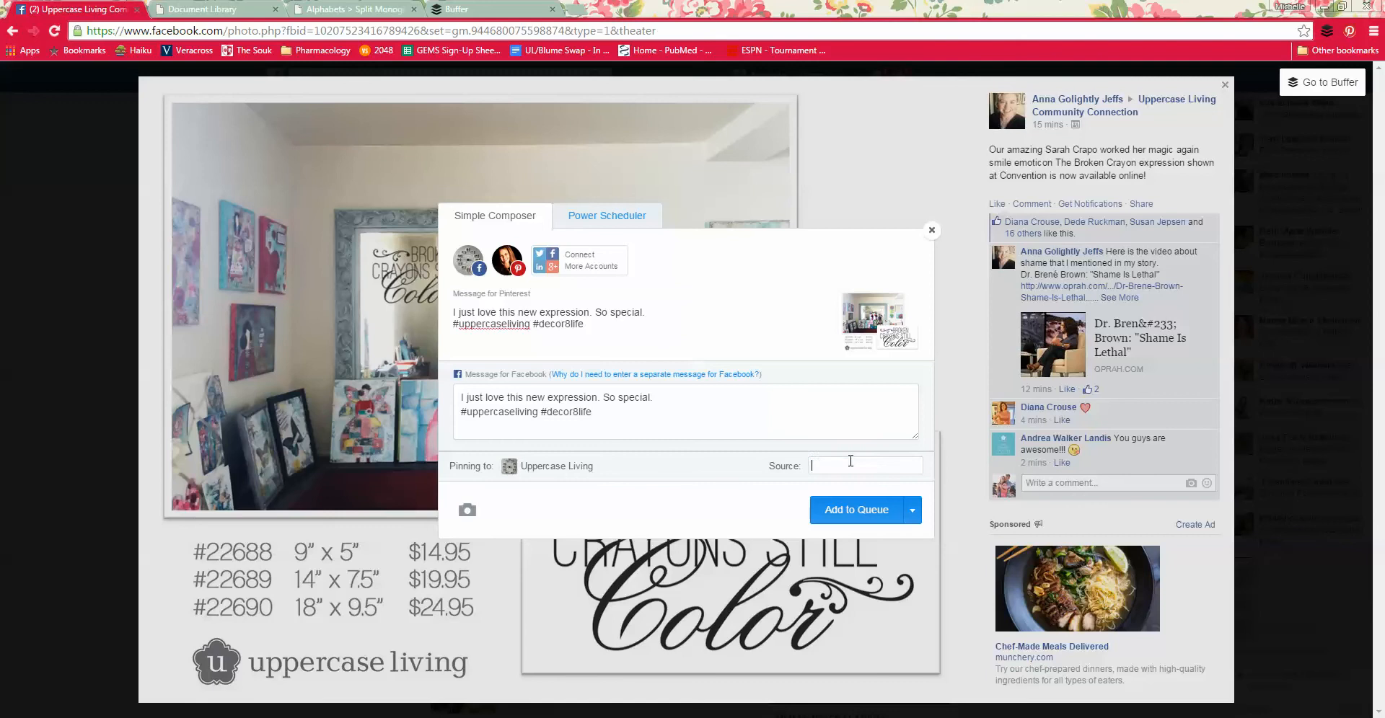
pyautogui.click(351, 10)
pyautogui.click(995, 212)
pyautogui.write('22688')
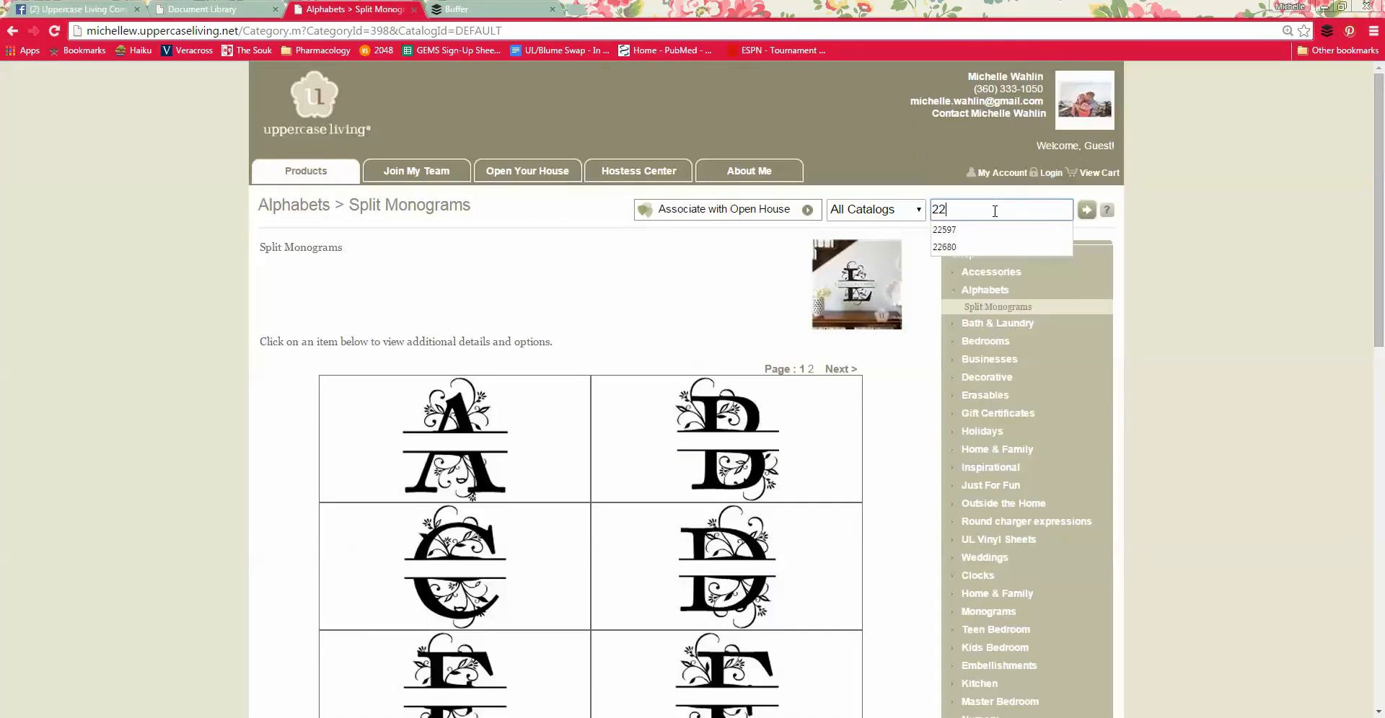
pyautogui.press('Return')
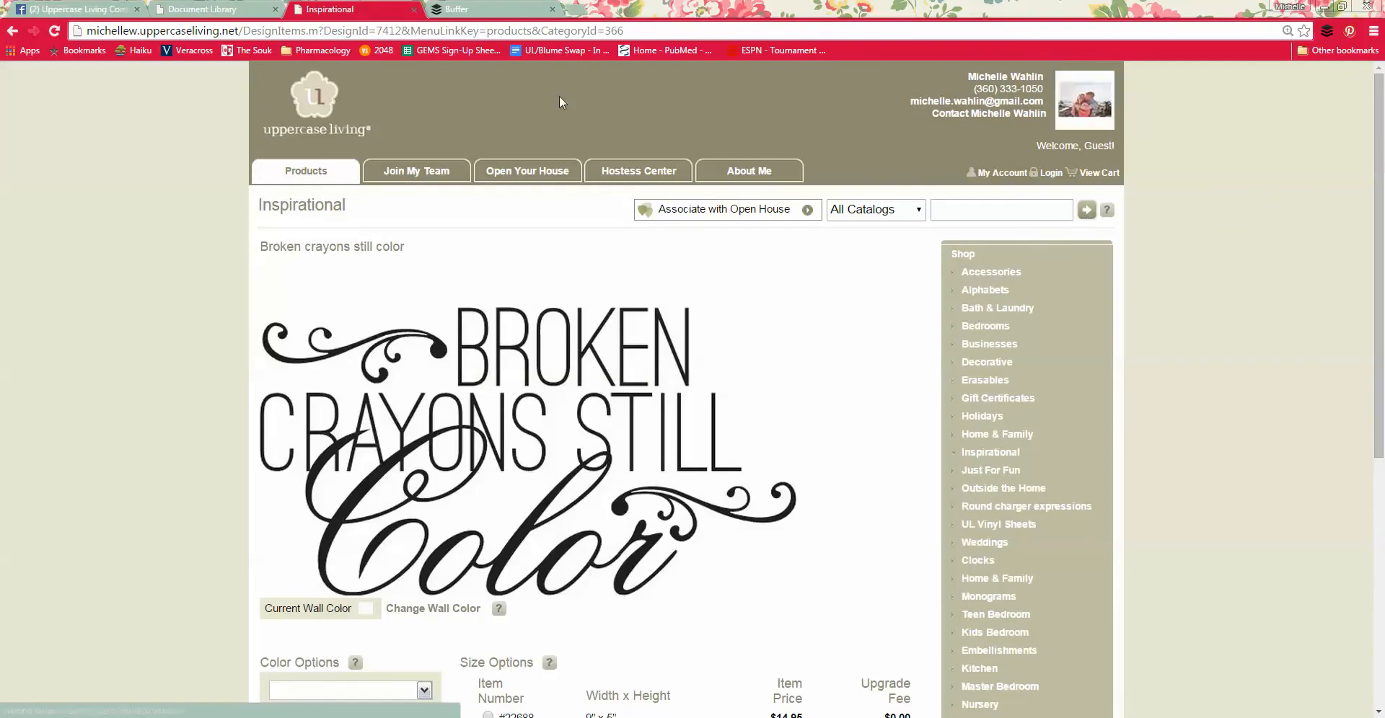
# Step: Set the pin's source to the web address of the "Broken crayons still color" product page
pyautogui.click(445, 33)
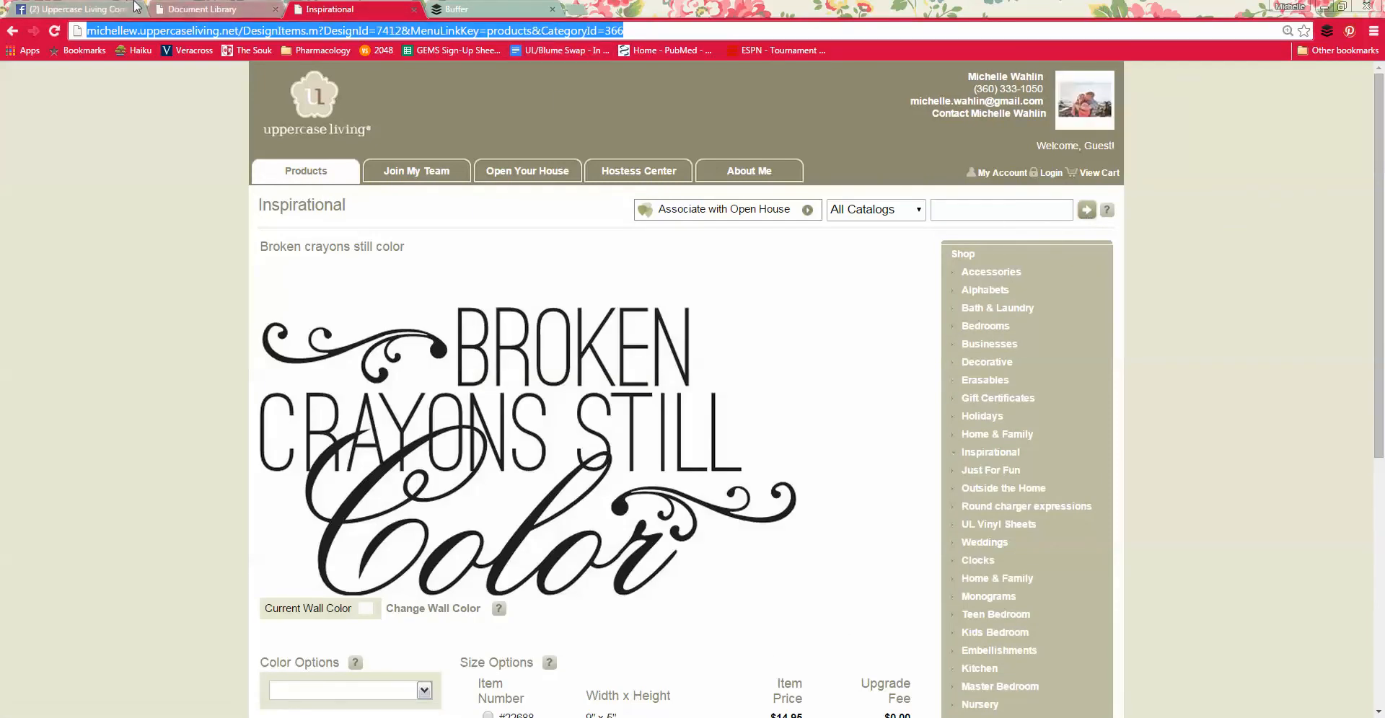
pyautogui.click(97, 10)
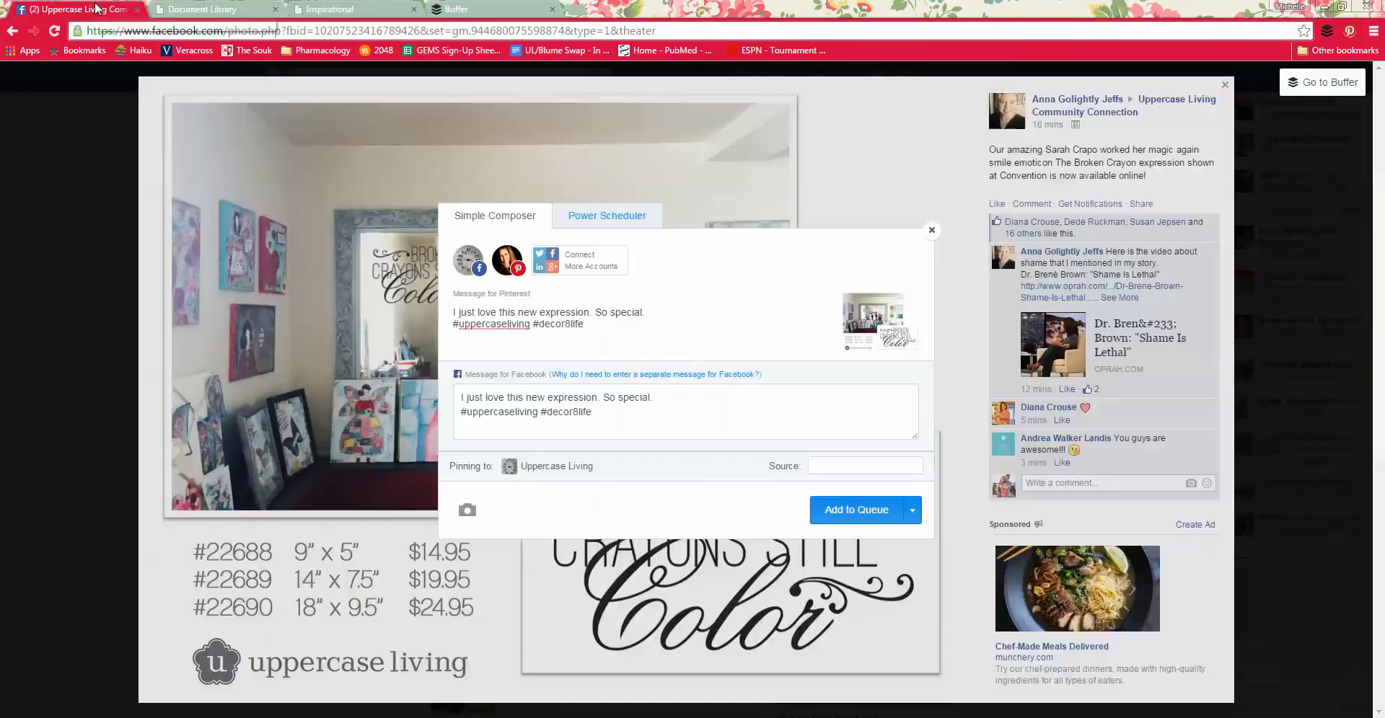
pyautogui.tripleClick(867, 465)
pyautogui.hotkey('ctrl', 'v')
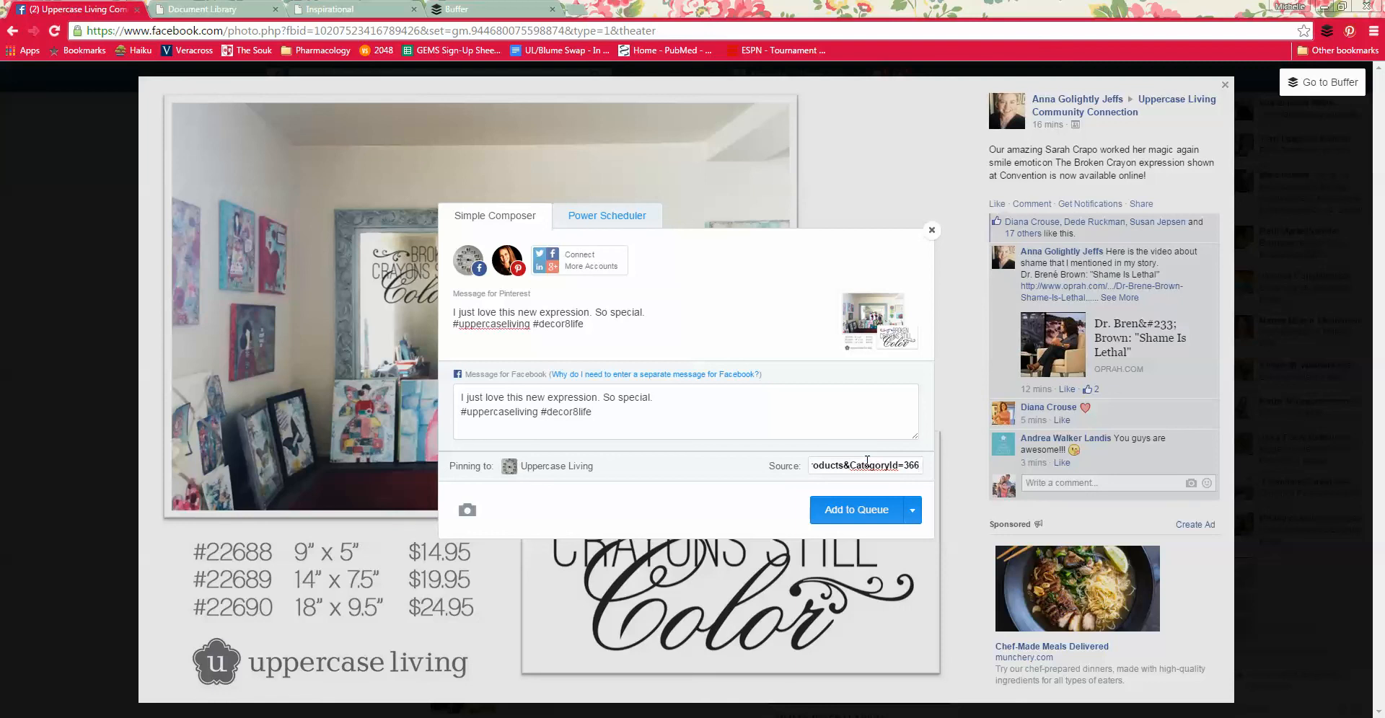
# Step: Add the finished post to the Facebook and Pinterest queues and leave the composer
pyautogui.click(912, 512)
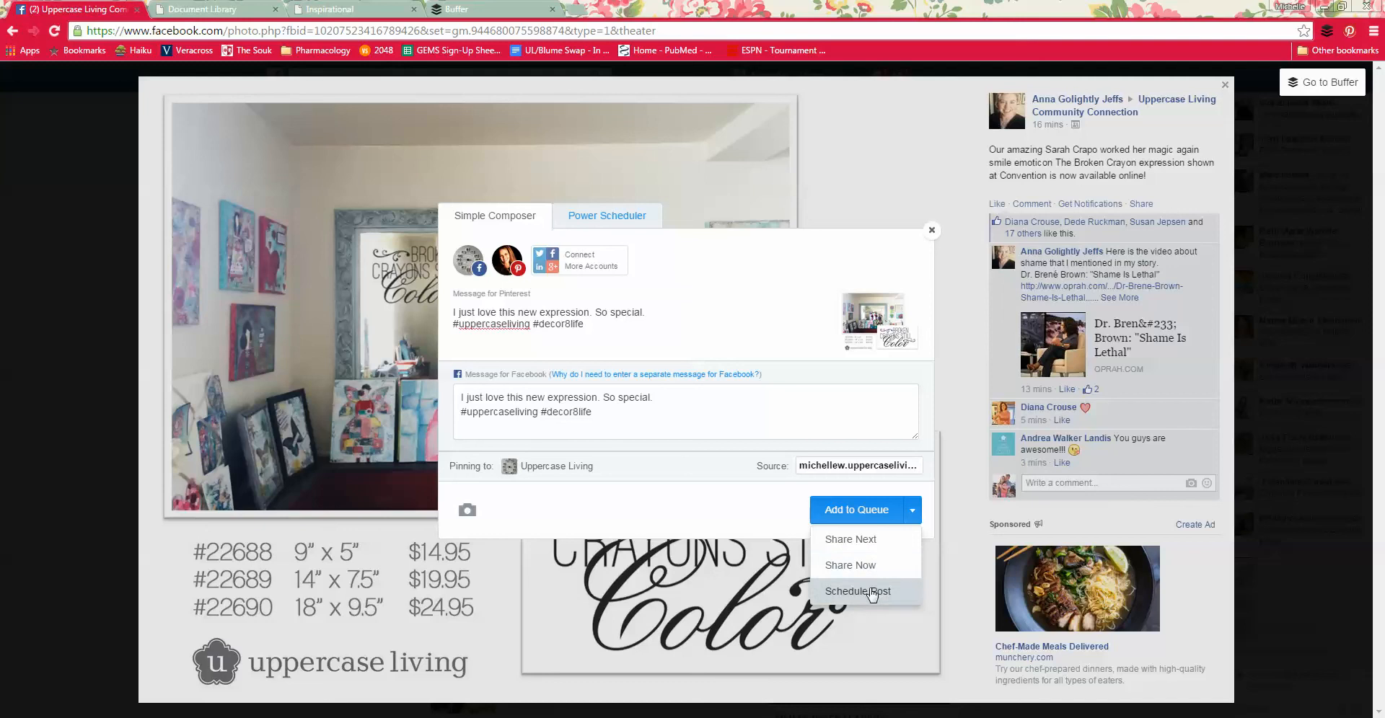
pyautogui.click(877, 514)
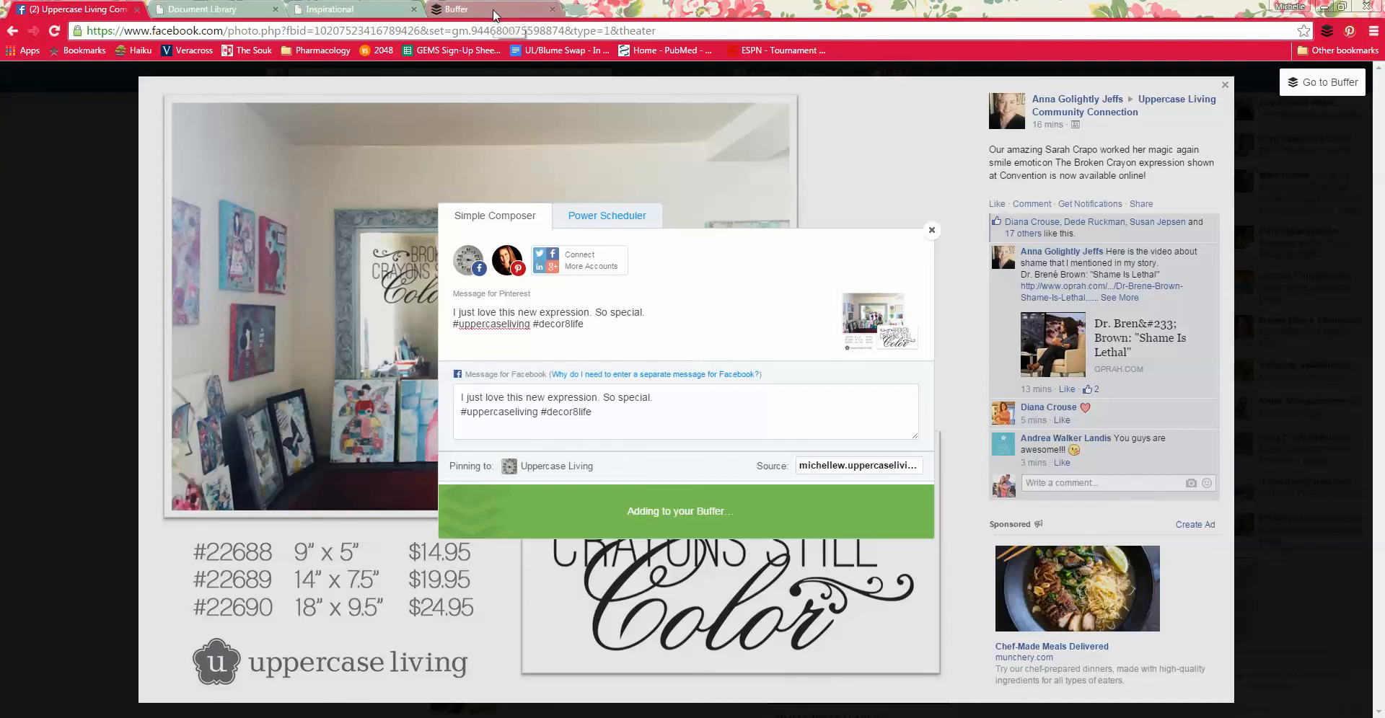
pyautogui.click(932, 230)
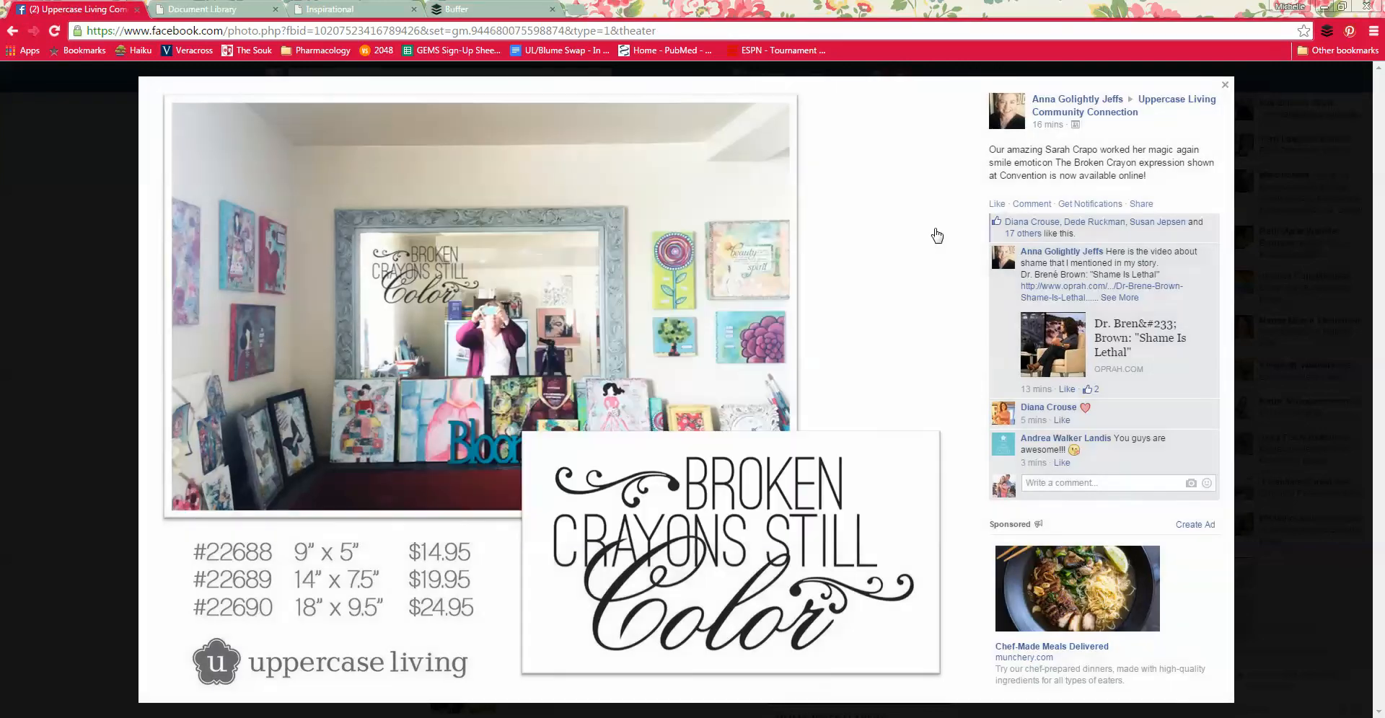
pyautogui.click(1258, 245)
# Step: Switch back to Buffer and check the queued posts of the Facebook page and the decor8life Pinterest account
pyautogui.click(512, 16)
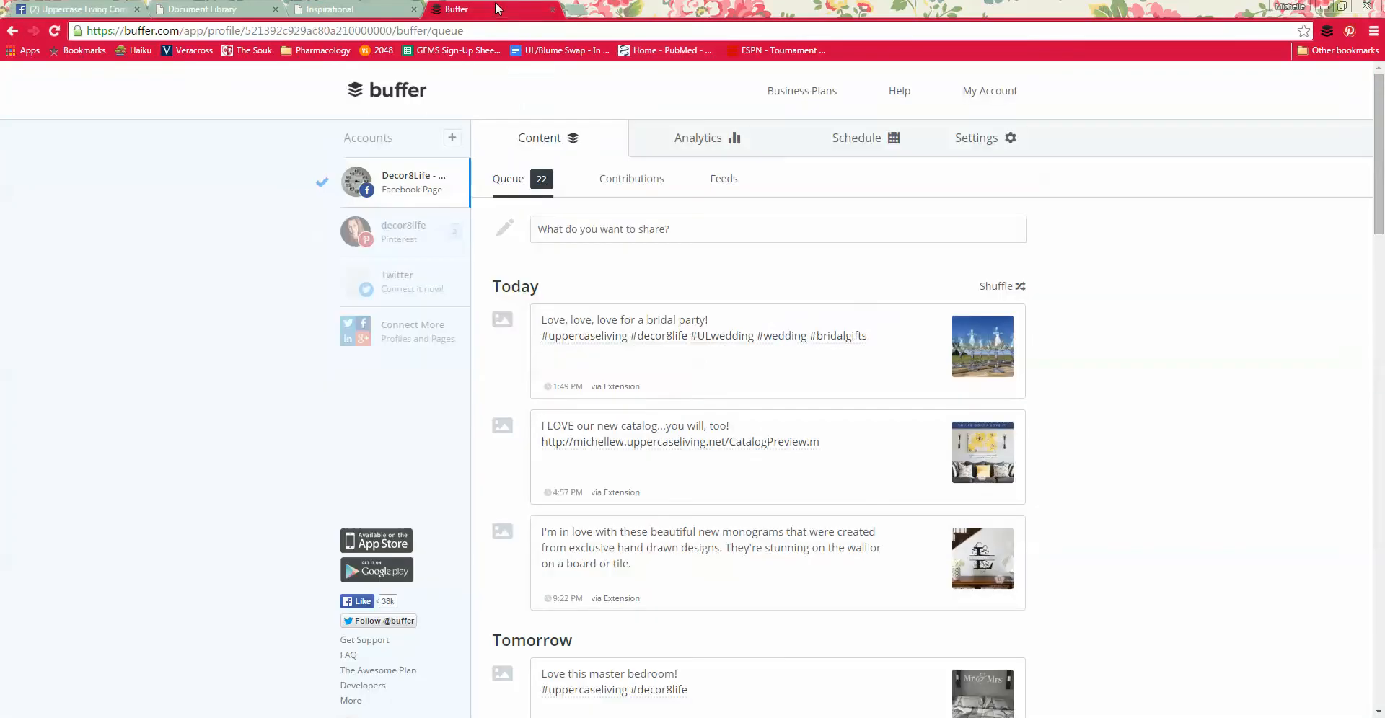
pyautogui.scroll(-15, 625, 339)
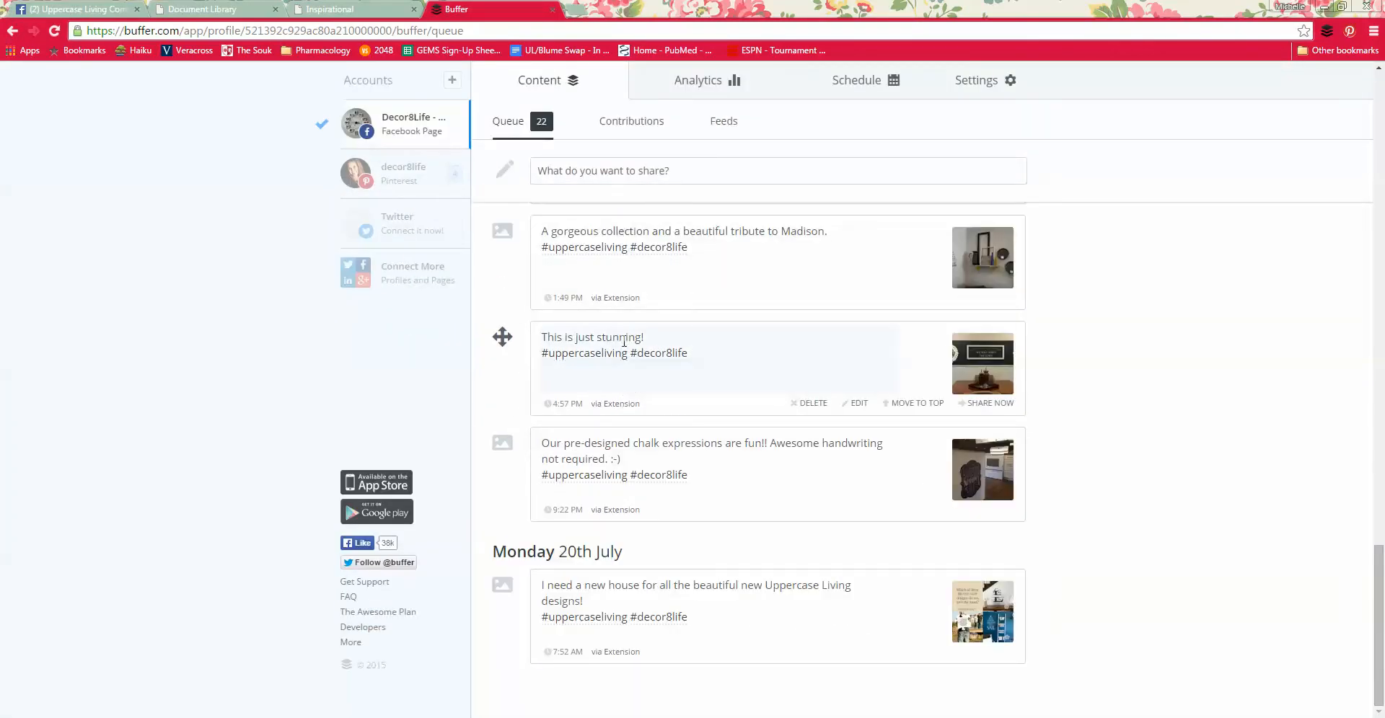
pyautogui.scroll(-3, 729, 349)
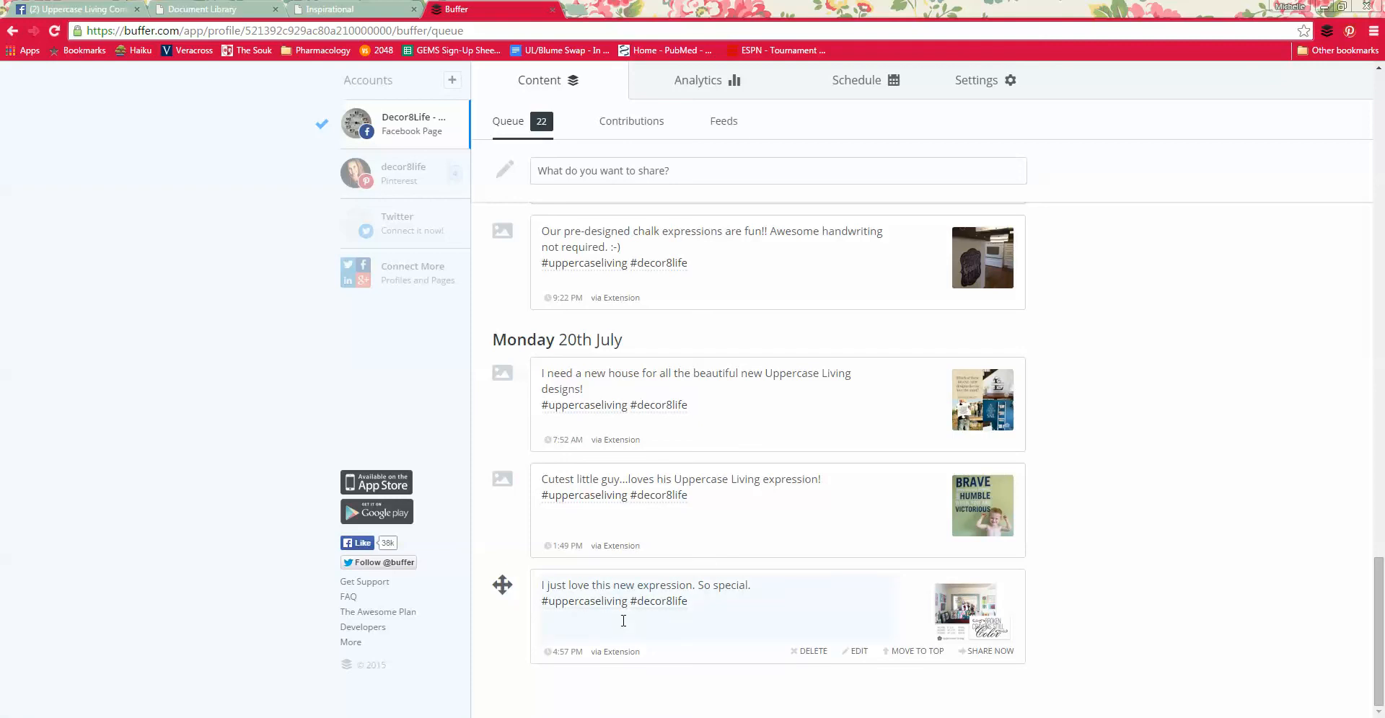
pyautogui.scroll(9, 623, 620)
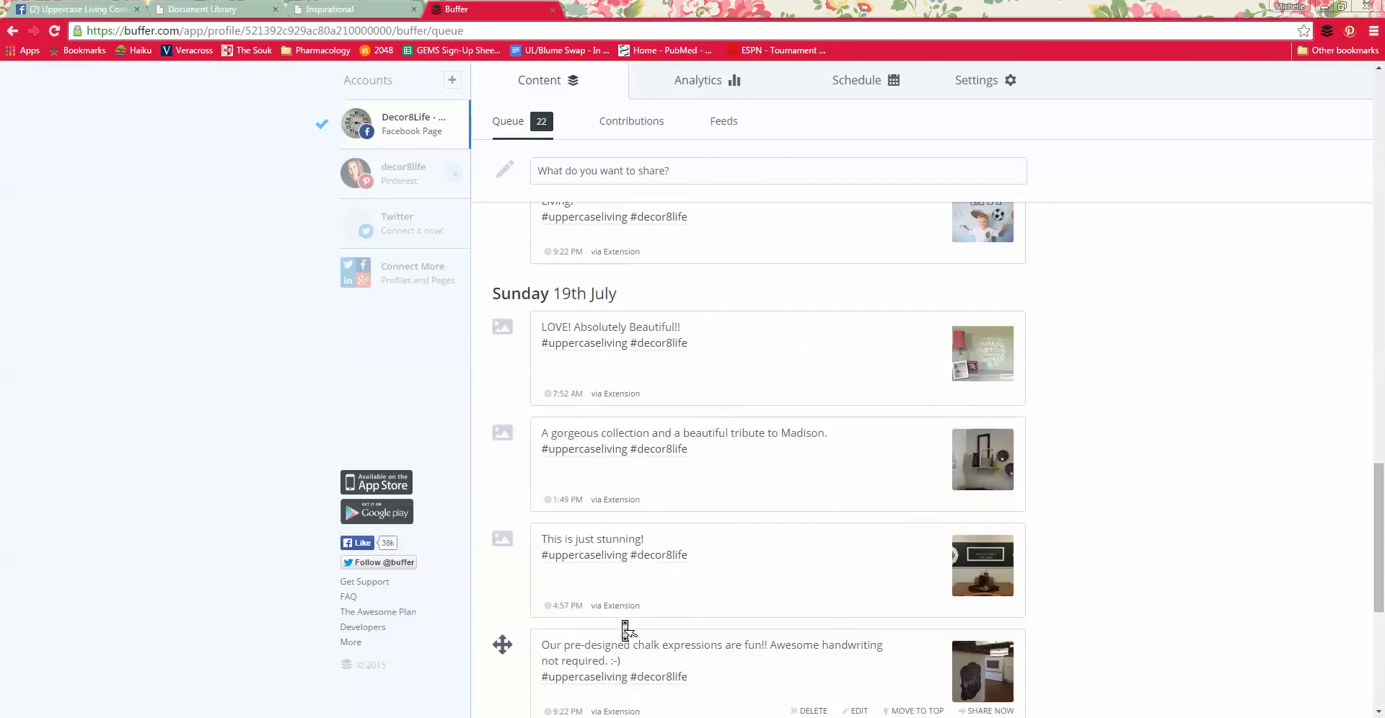
pyautogui.scroll(7, 624, 626)
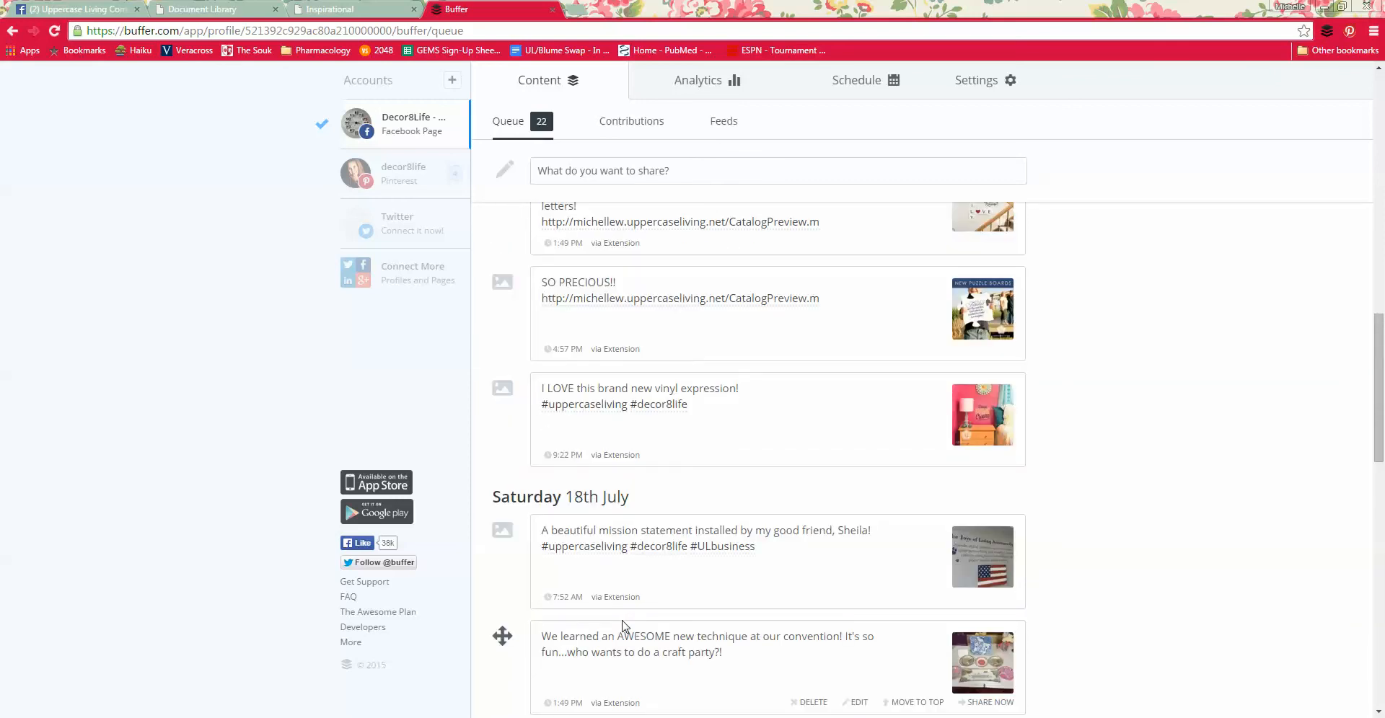
pyautogui.scroll(10, 624, 627)
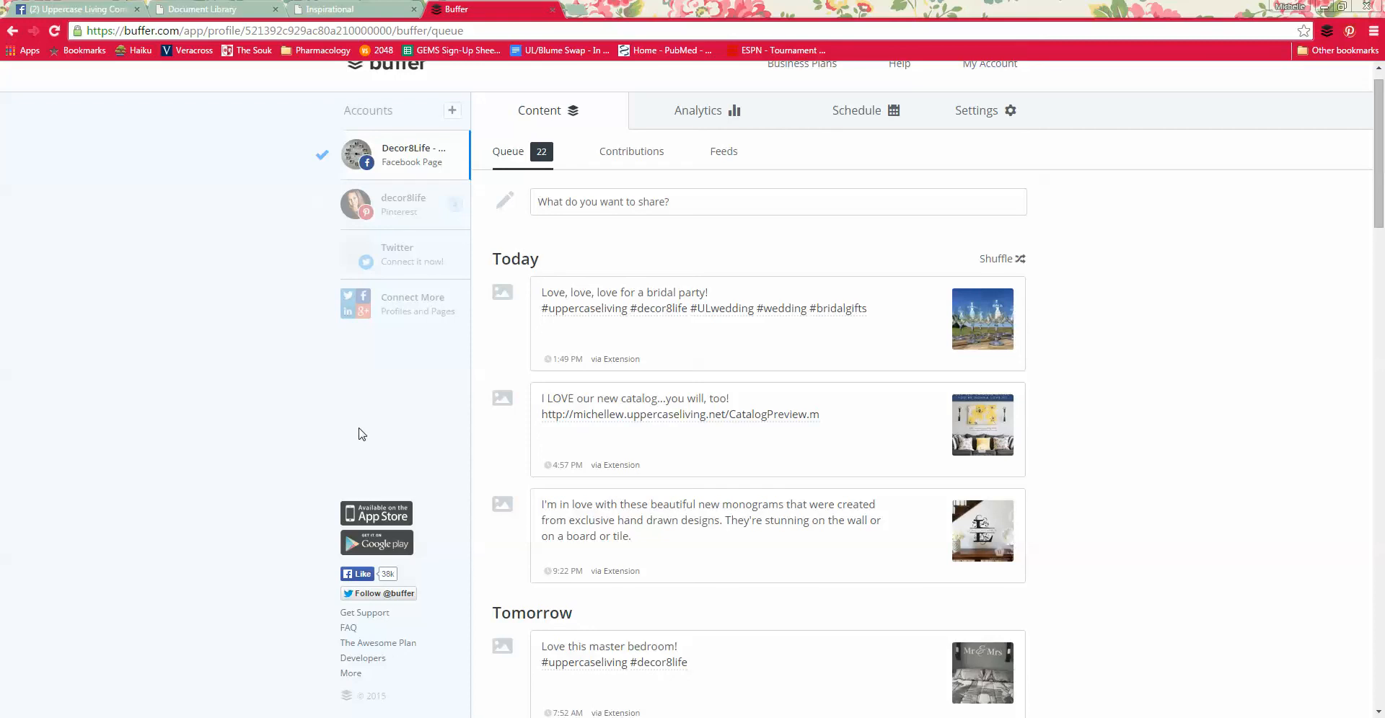
pyautogui.click(415, 212)
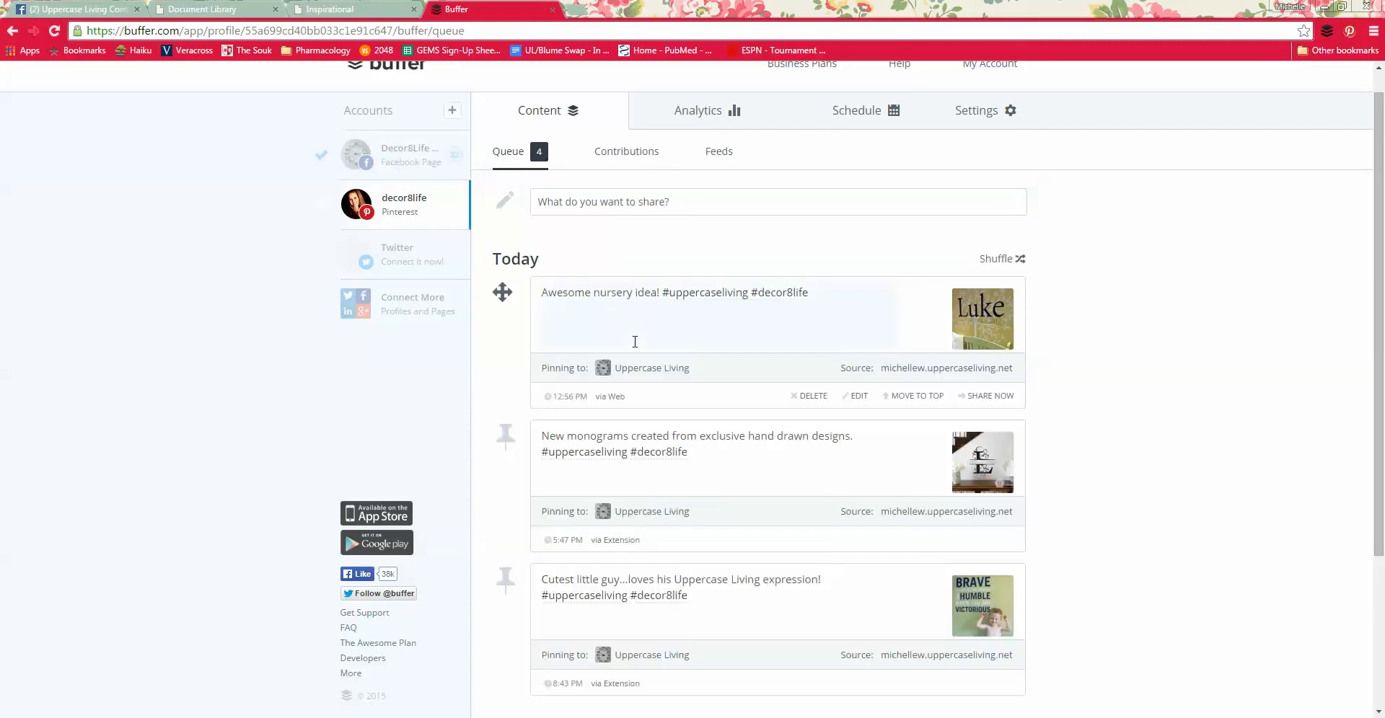
# Step: Leave the Buffer queue and open the Social Media New Catalog Images folder from the Document Library's CONVENTION 2015 section
pyautogui.scroll(-3, 635, 341)
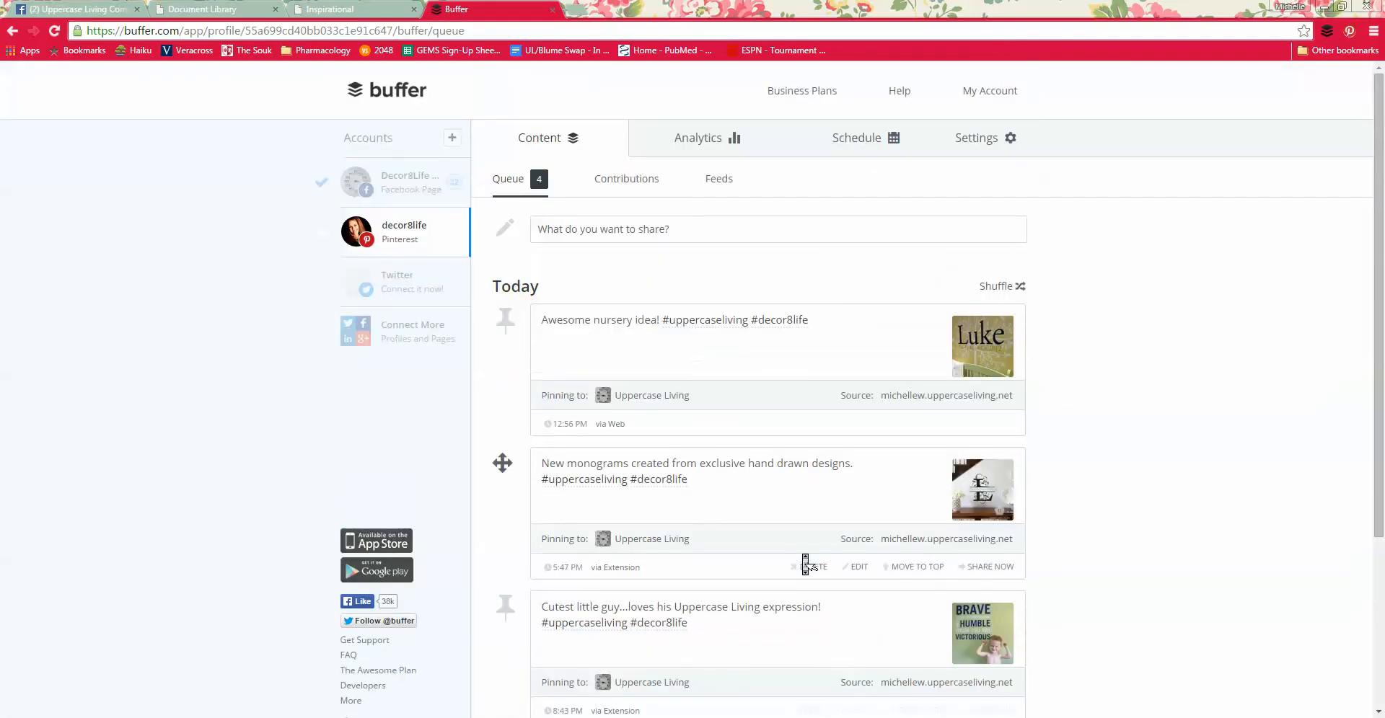
pyautogui.click(243, 10)
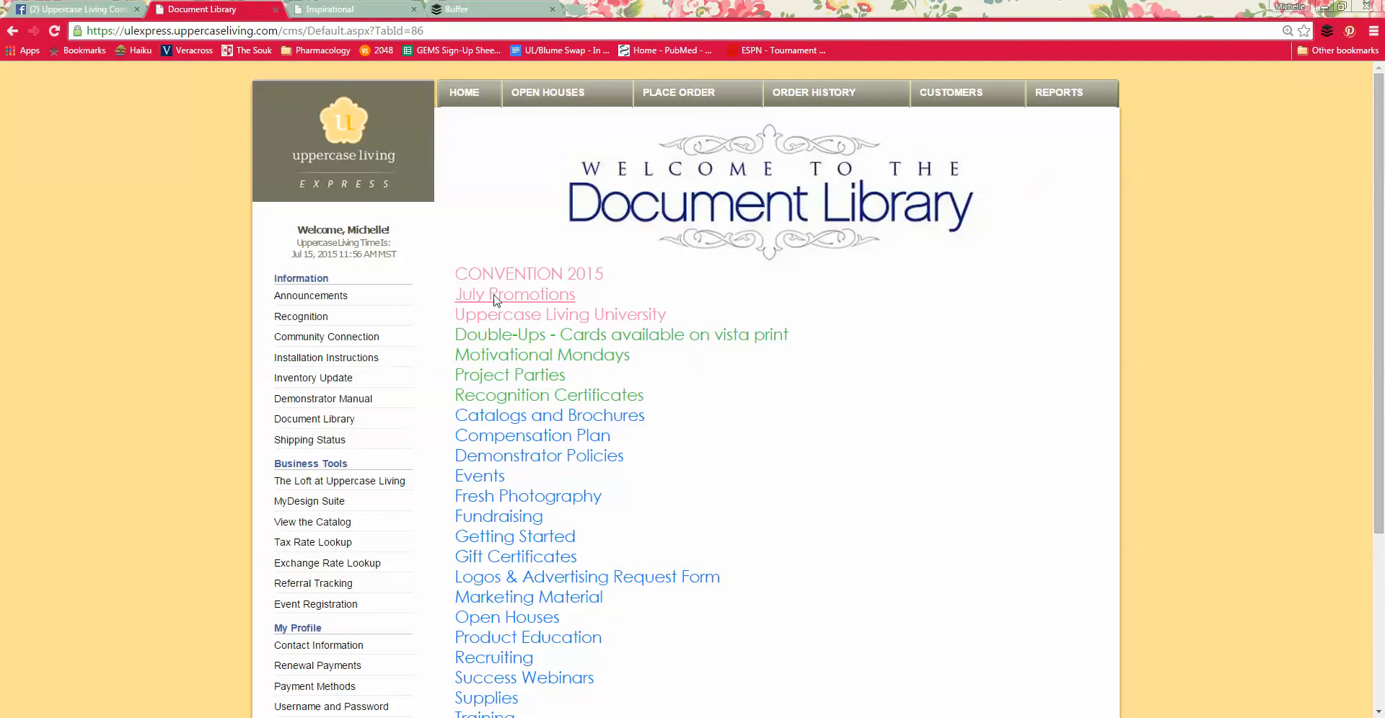
pyautogui.click(507, 277)
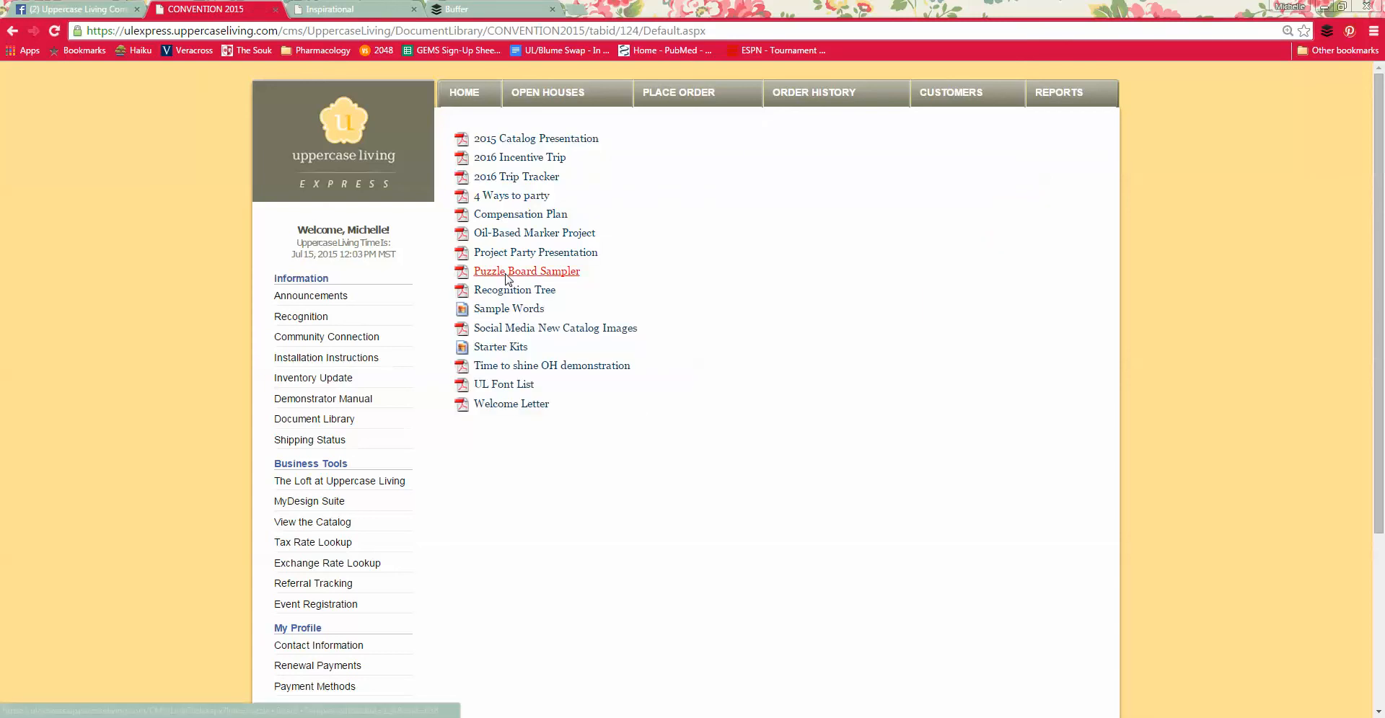
pyautogui.click(504, 333)
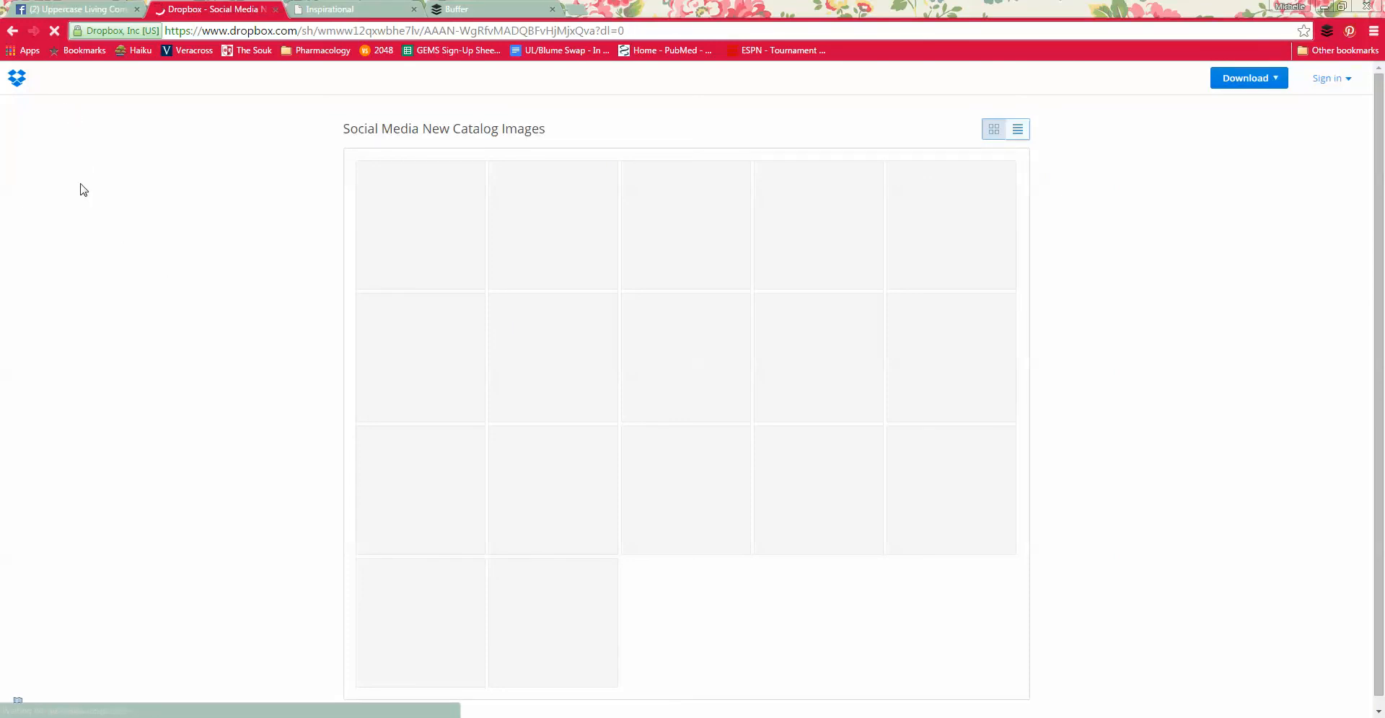
pyautogui.click(50, 33)
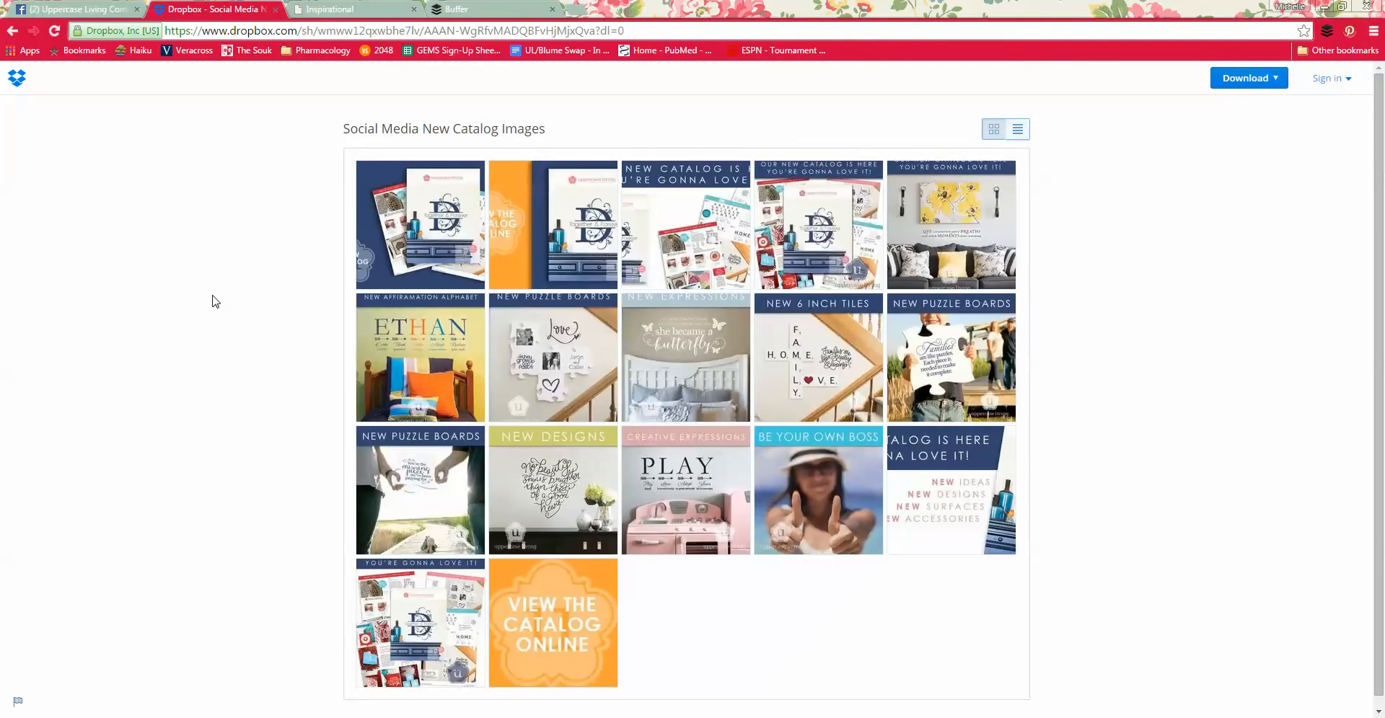
# Step: Preview FB_Booster2_new_catalog.jpg and load it into the Buffer composer, closing the composer without queueing the image
pyautogui.click(435, 236)
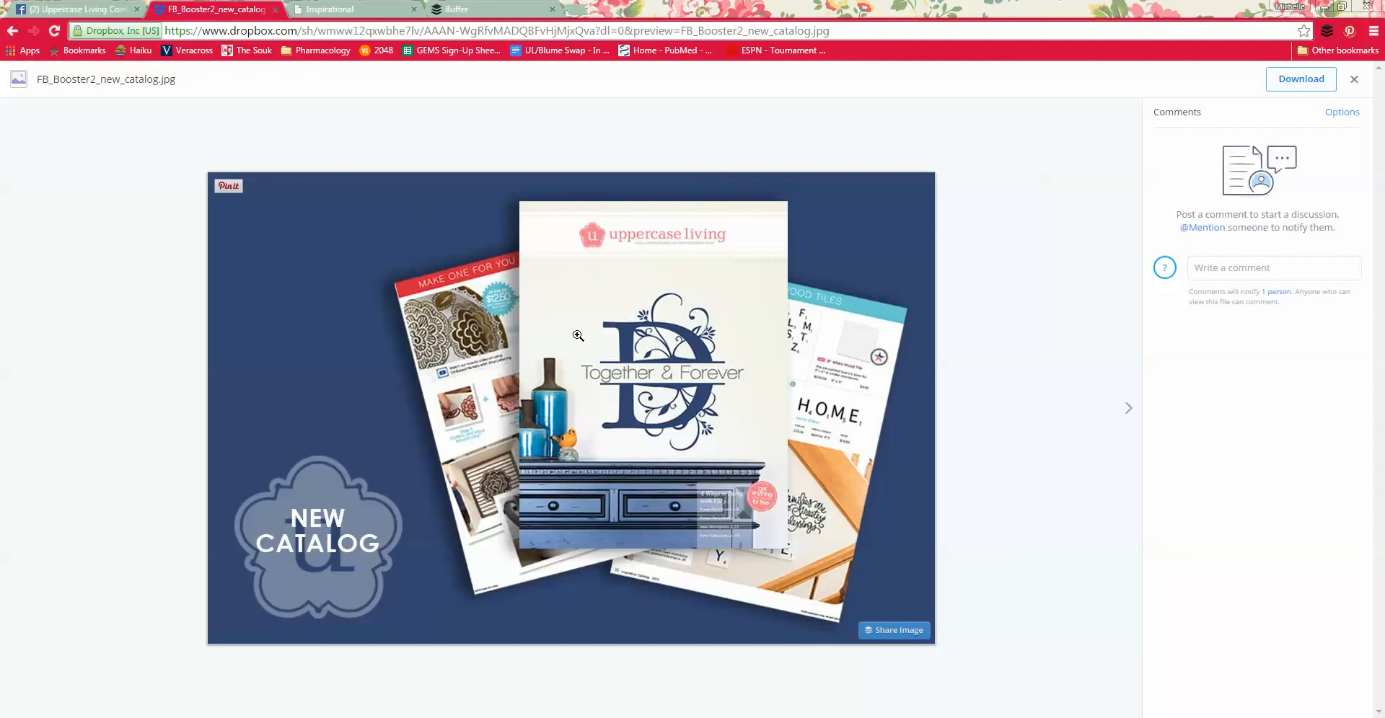
pyautogui.rightClick(577, 336)
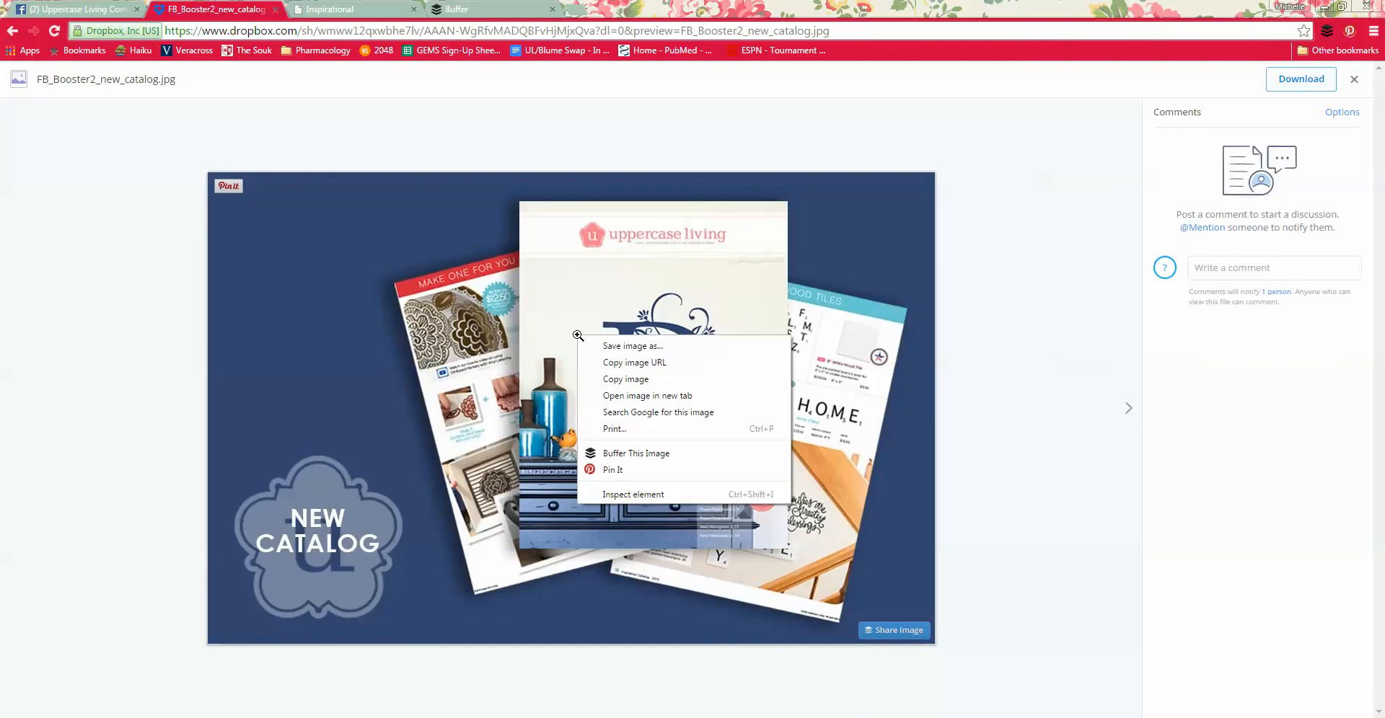
pyautogui.click(615, 453)
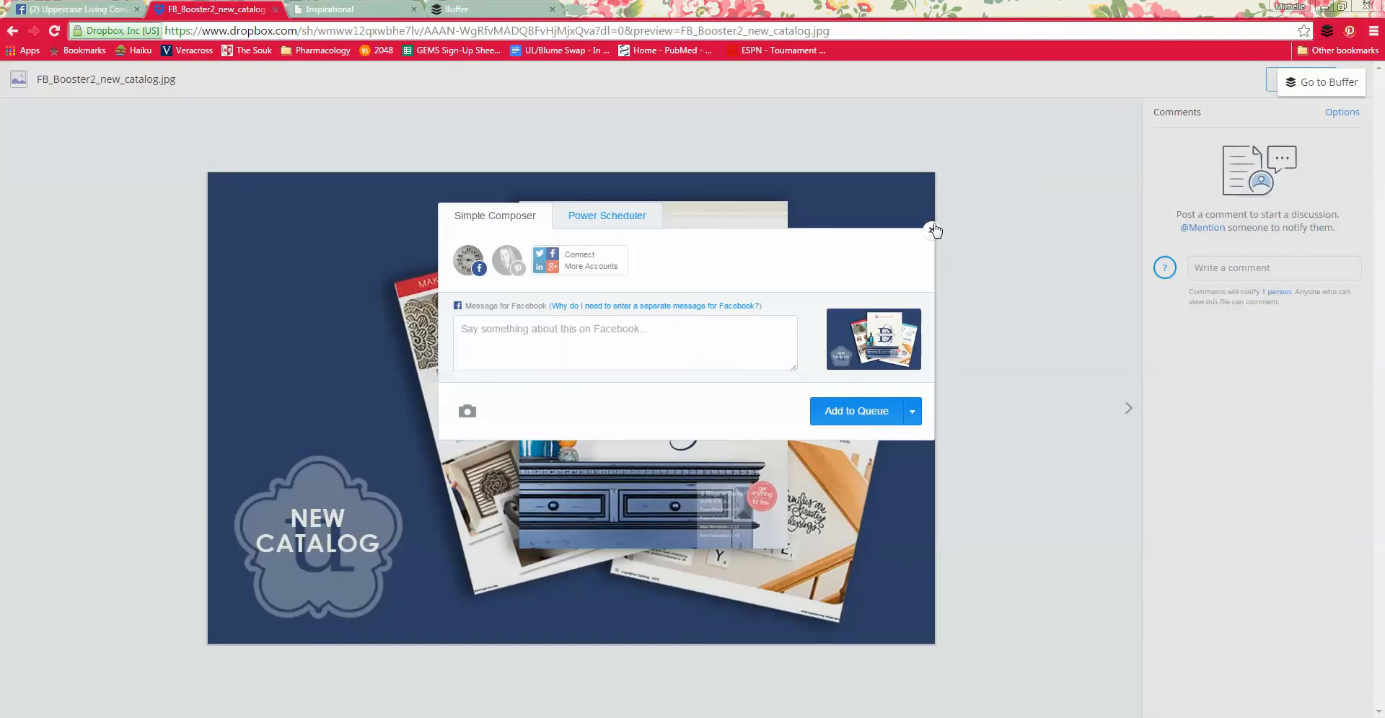
pyautogui.click(932, 231)
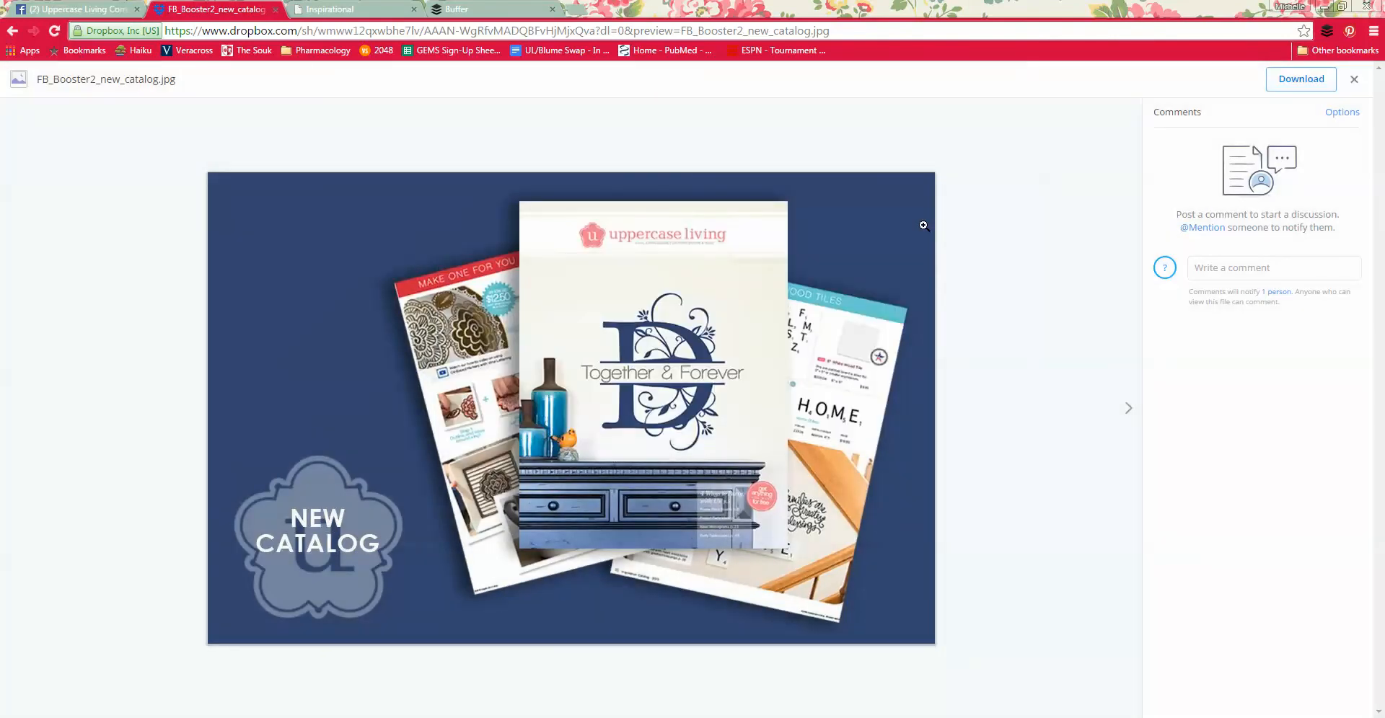
# Step: Switch to the Uppercase Living shop site and browse the product catalog to Alphabets > Split Monograms
pyautogui.click(354, 9)
pyautogui.click(315, 171)
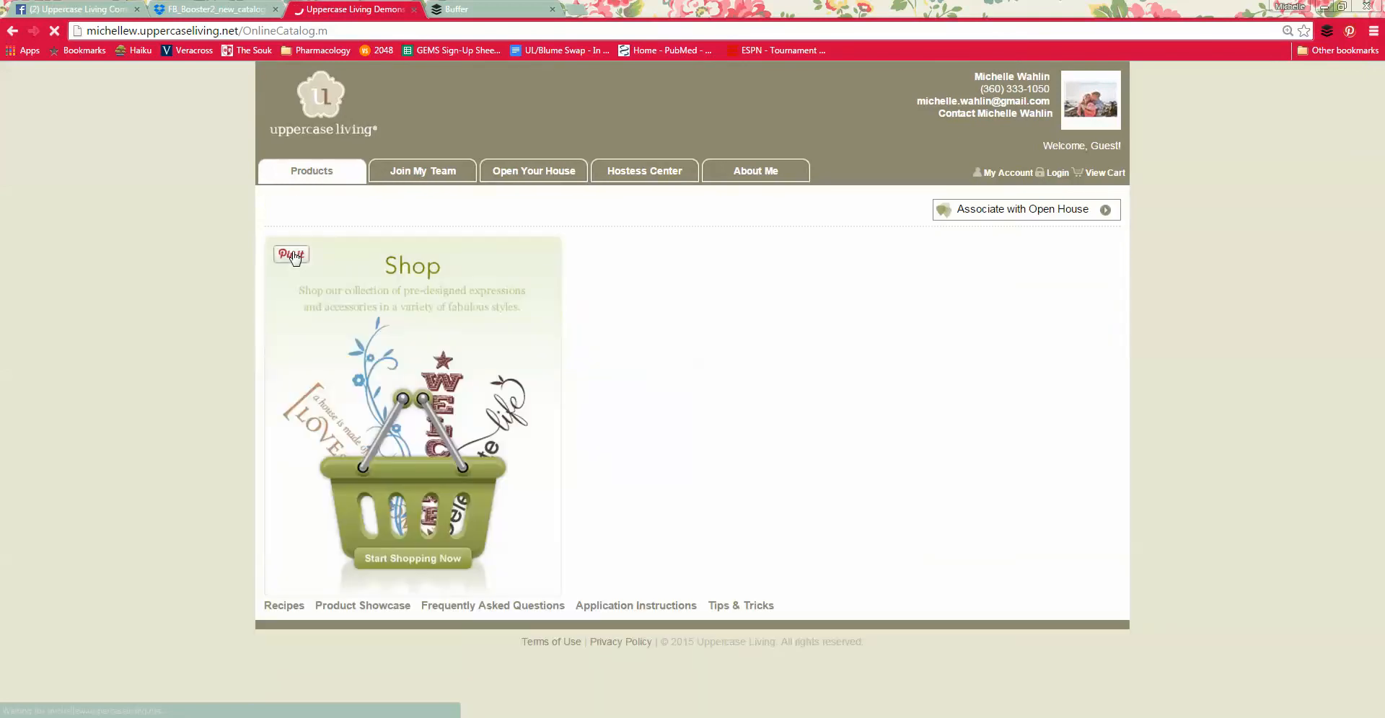
pyautogui.click(320, 300)
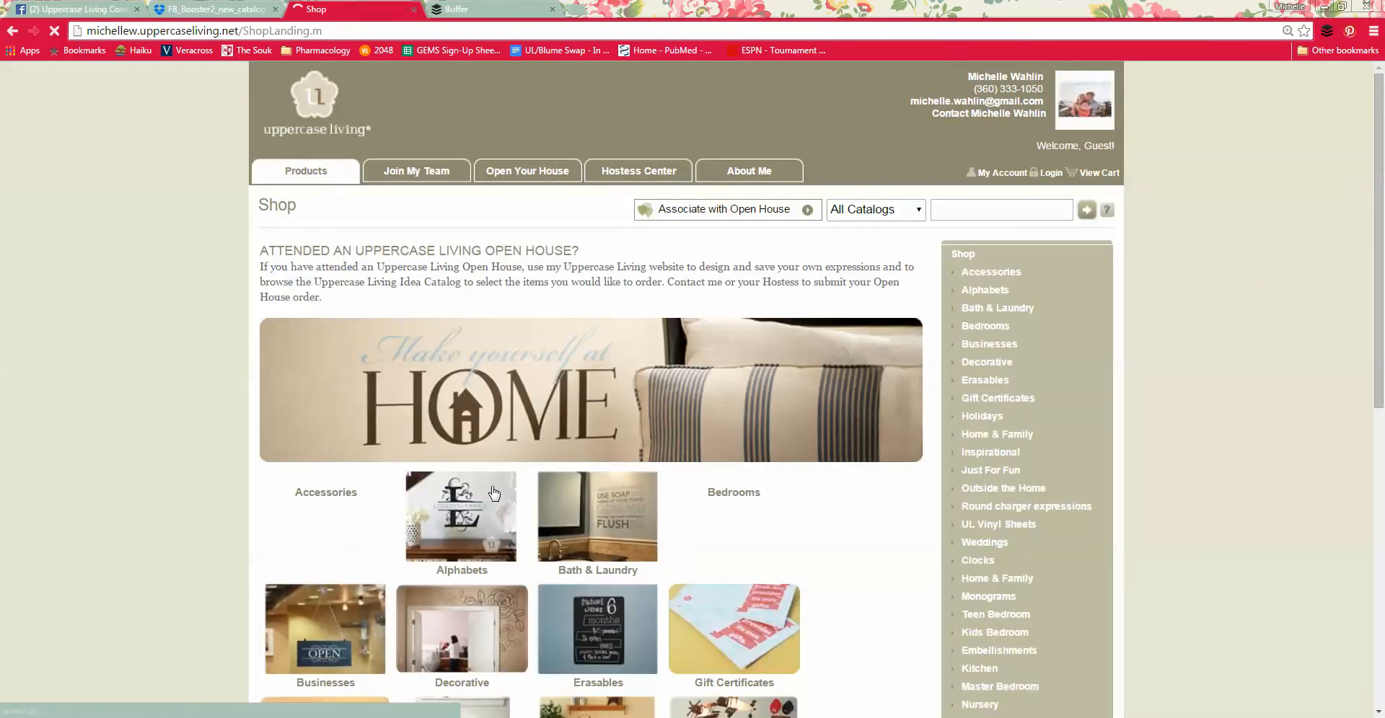
pyautogui.click(494, 494)
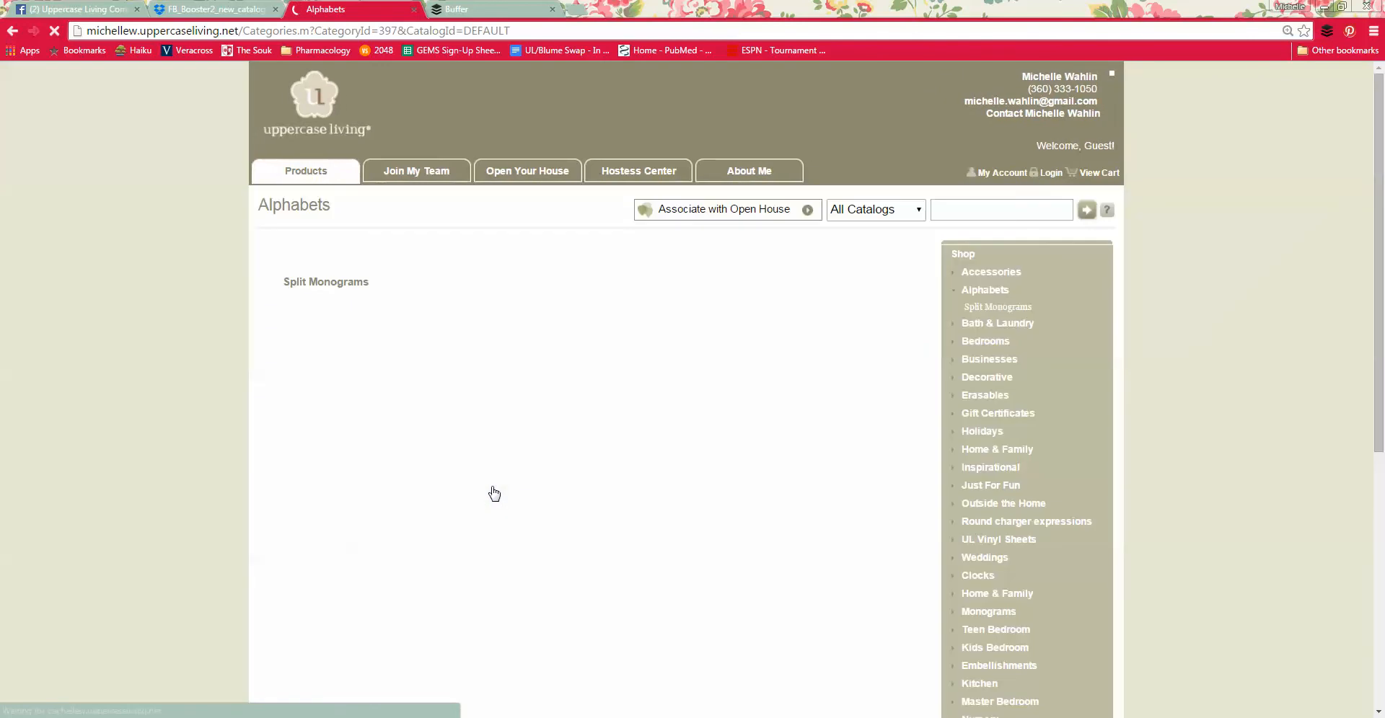
pyautogui.click(301, 613)
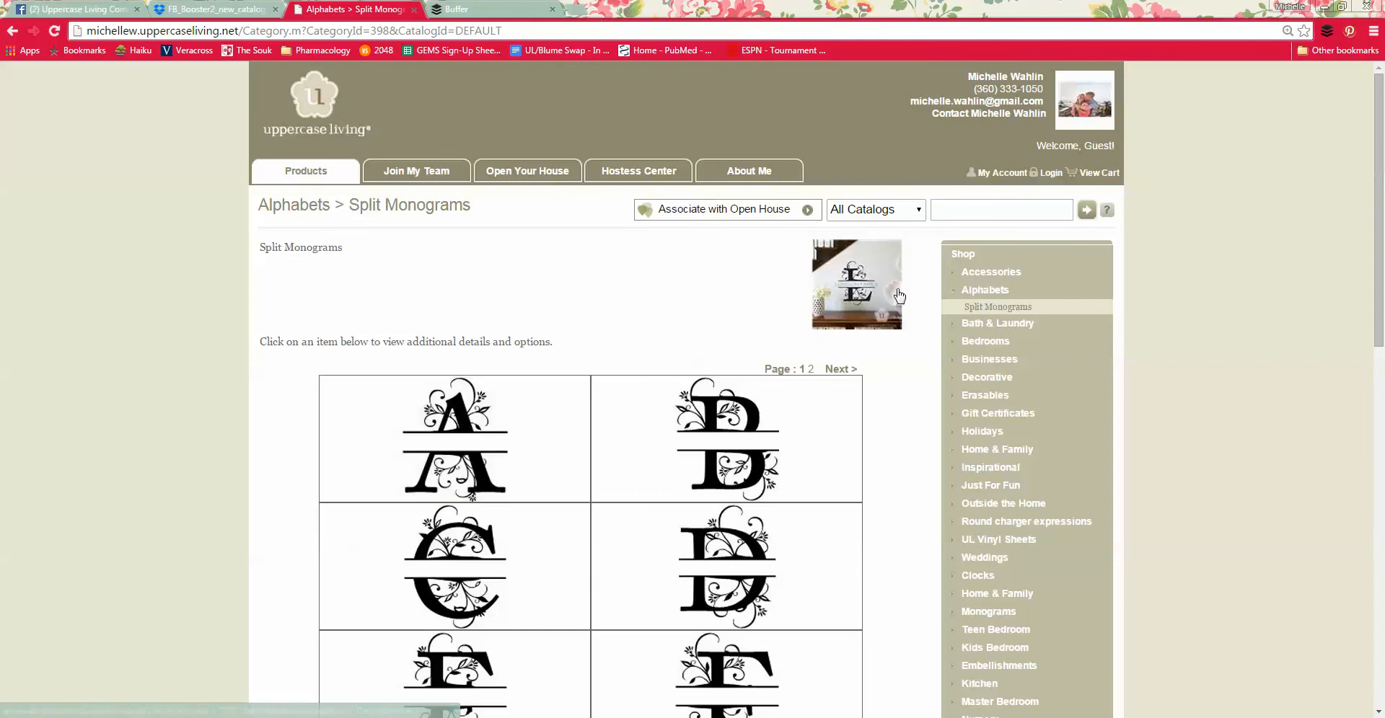
# Step: Enlarge the Split Monograms category photo and send it to the Buffer composer, closing both without queueing it
pyautogui.click(857, 292)
pyautogui.rightClick(554, 365)
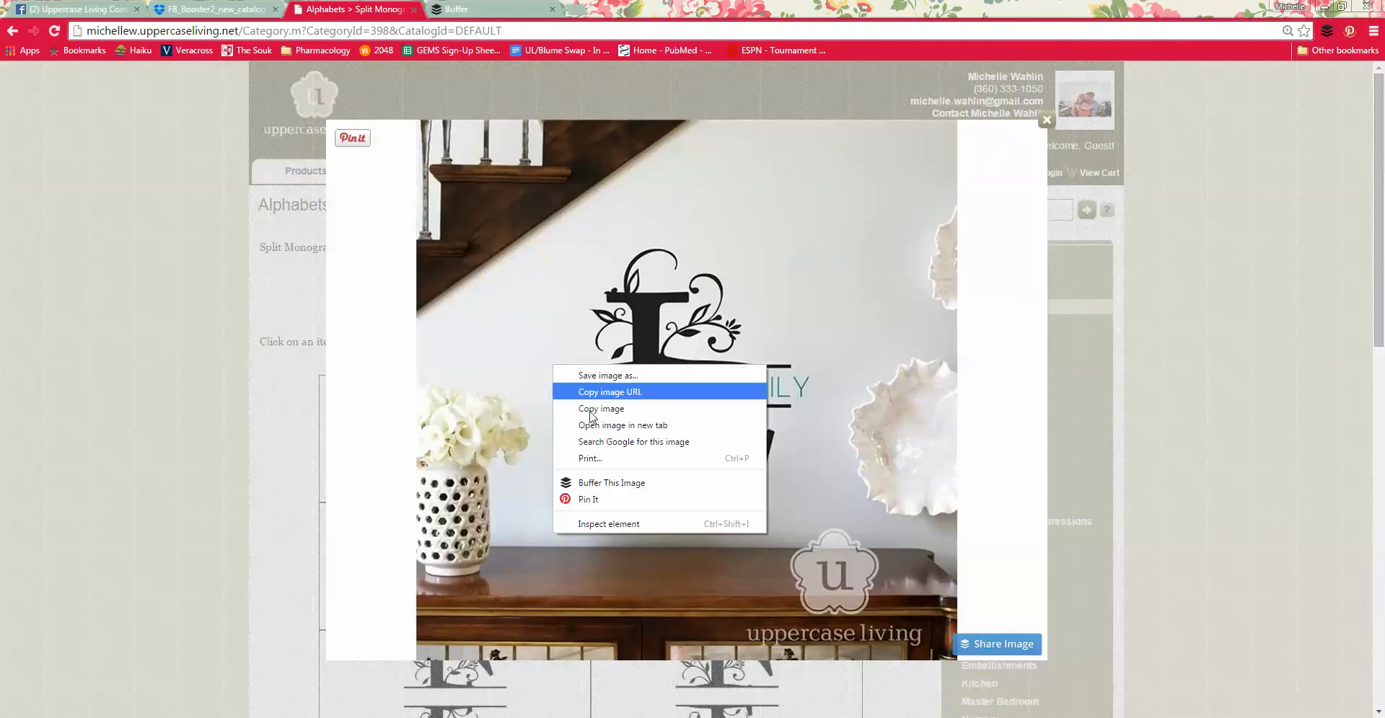
pyautogui.click(626, 482)
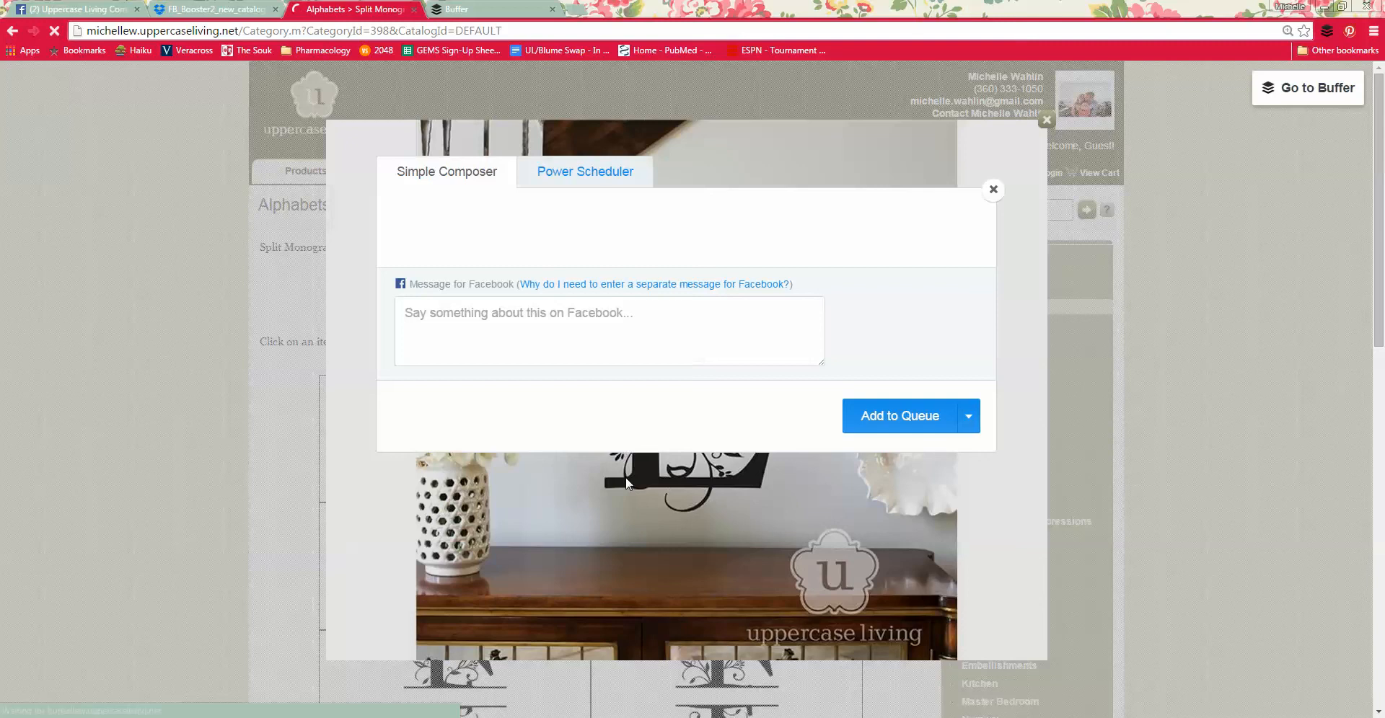
pyautogui.click(994, 191)
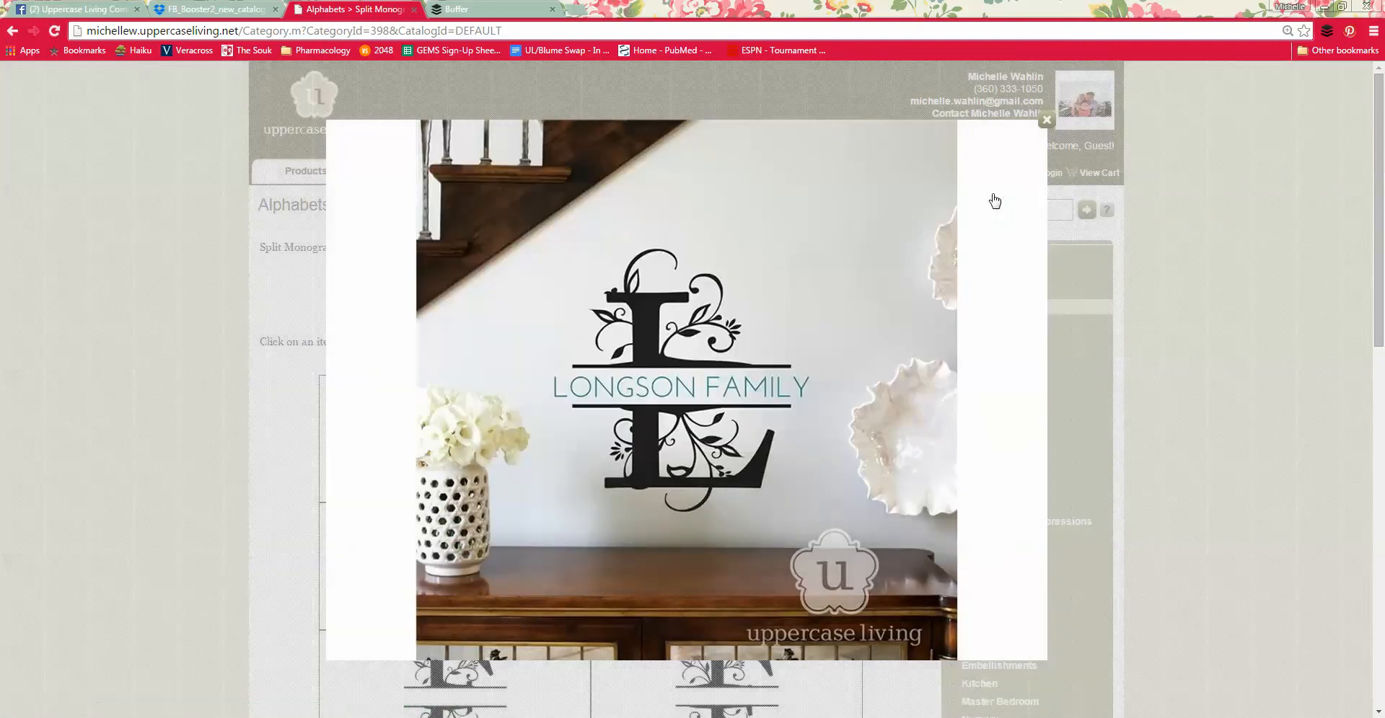
pyautogui.click(1046, 121)
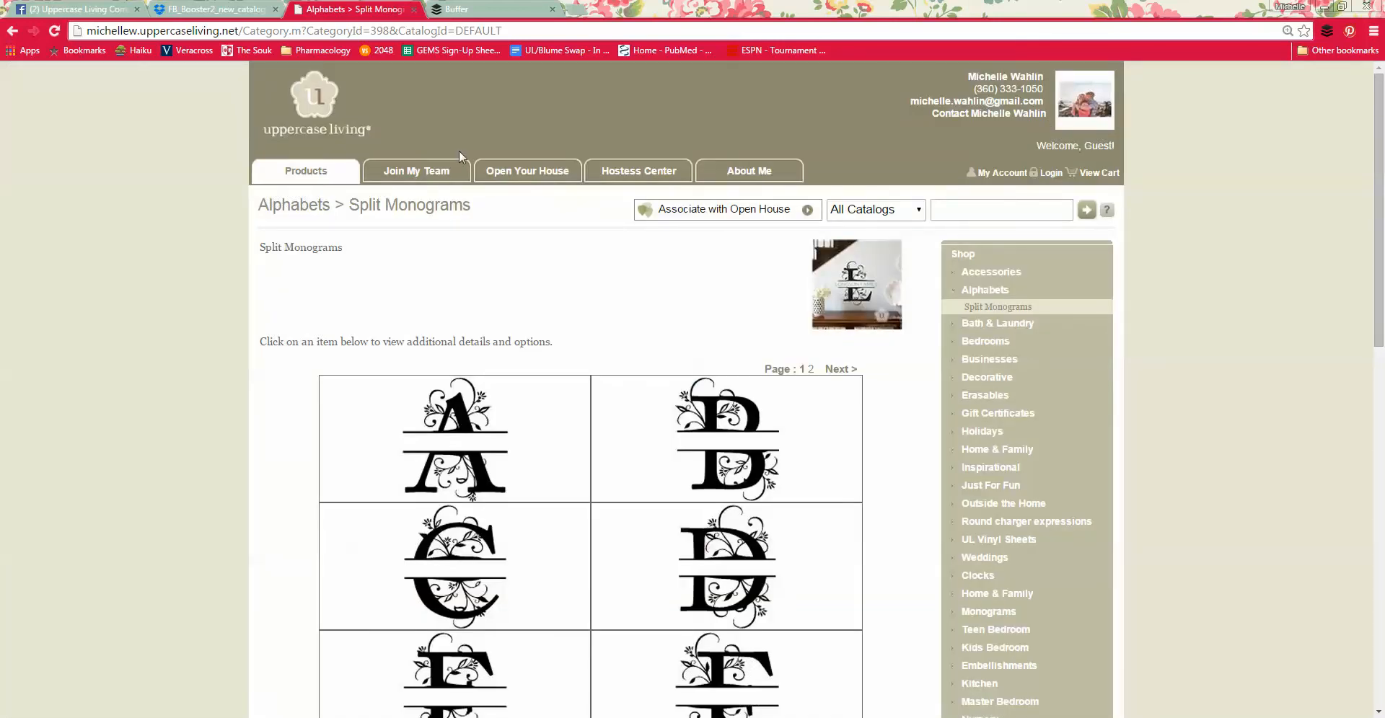